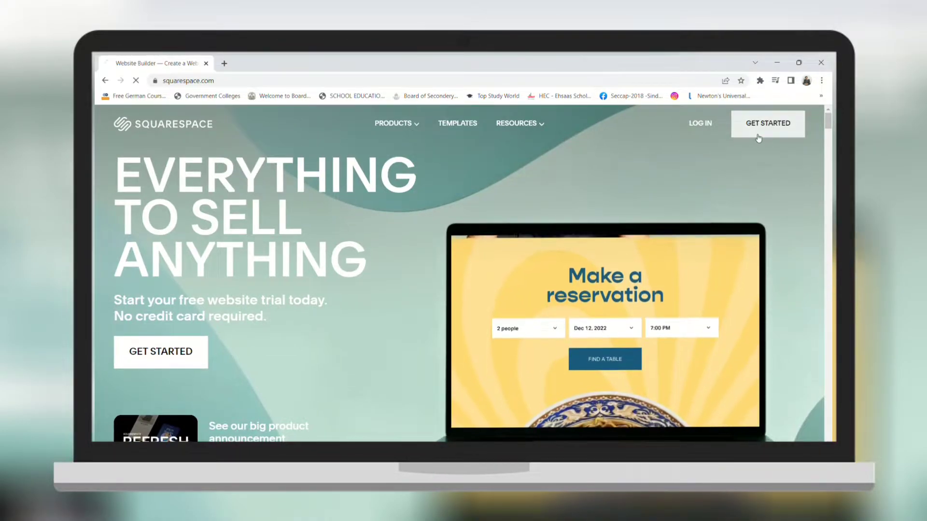
# Open the templates gallery and browse Popular Designs such as Bailard, Paloma and Beaumont.
pyautogui.click(458, 123)
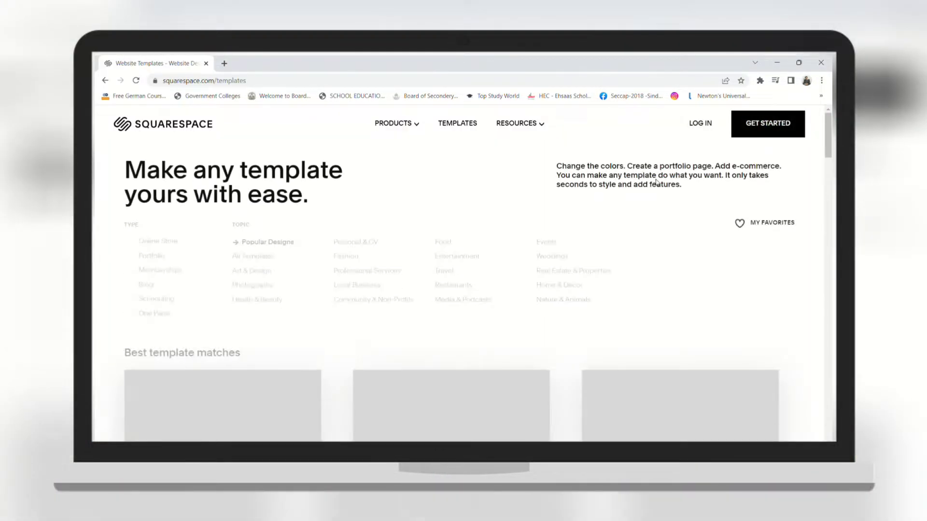
pyautogui.scroll(-3, 542, 248)
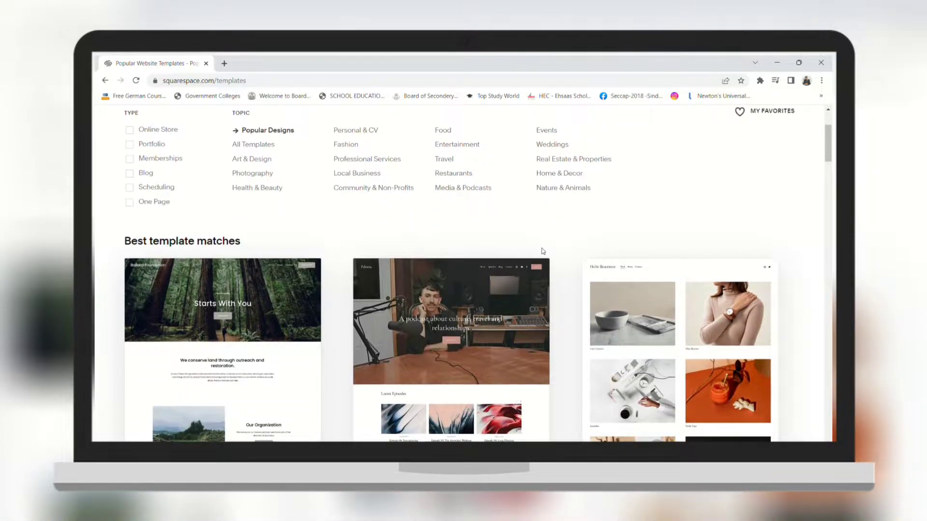
pyautogui.scroll(-2, 357, 238)
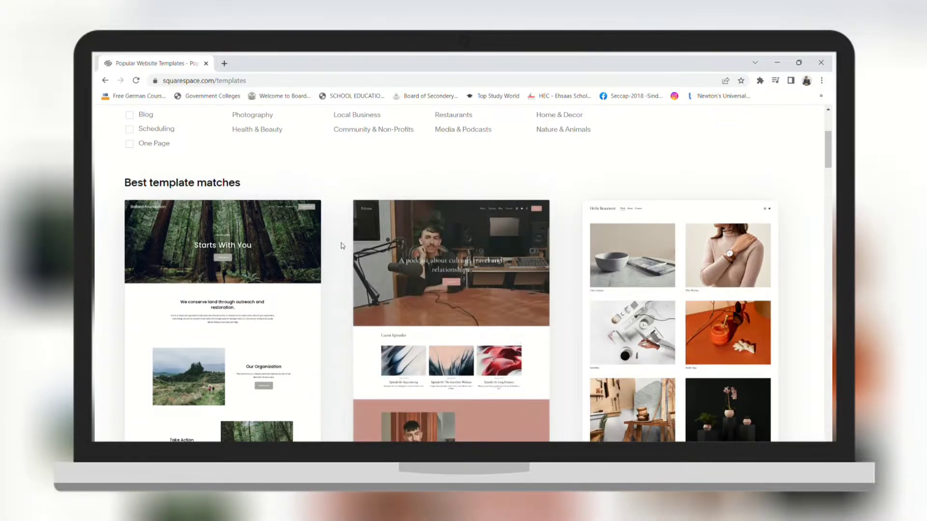
pyautogui.scroll(-6, 342, 246)
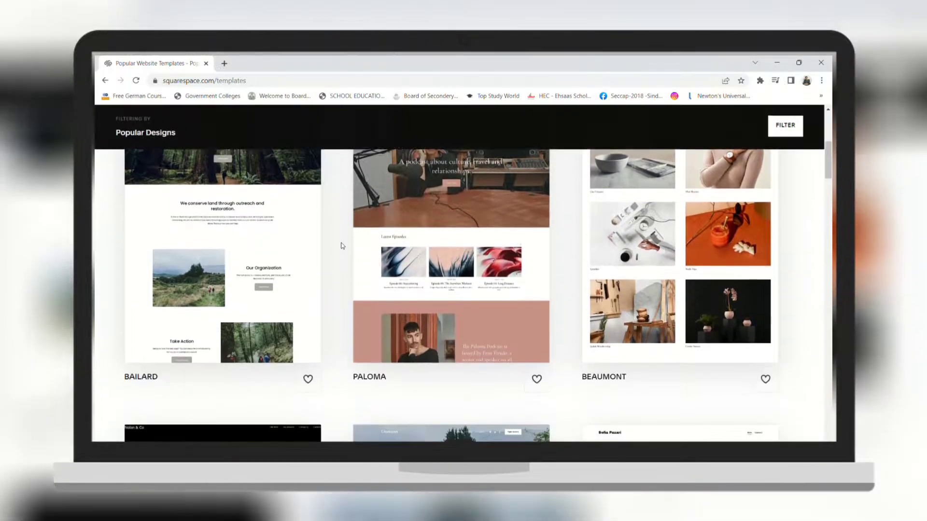
pyautogui.scroll(8, 342, 246)
pyautogui.scroll(1, 342, 246)
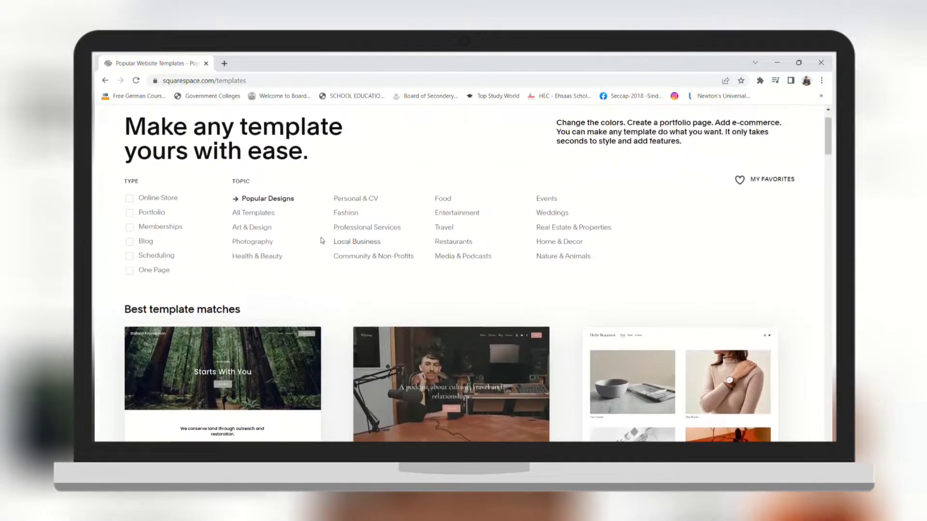
# Filter templates to Online Store only, pick the plant-shop template, and title the site 'Sample'.
pyautogui.click(160, 216)
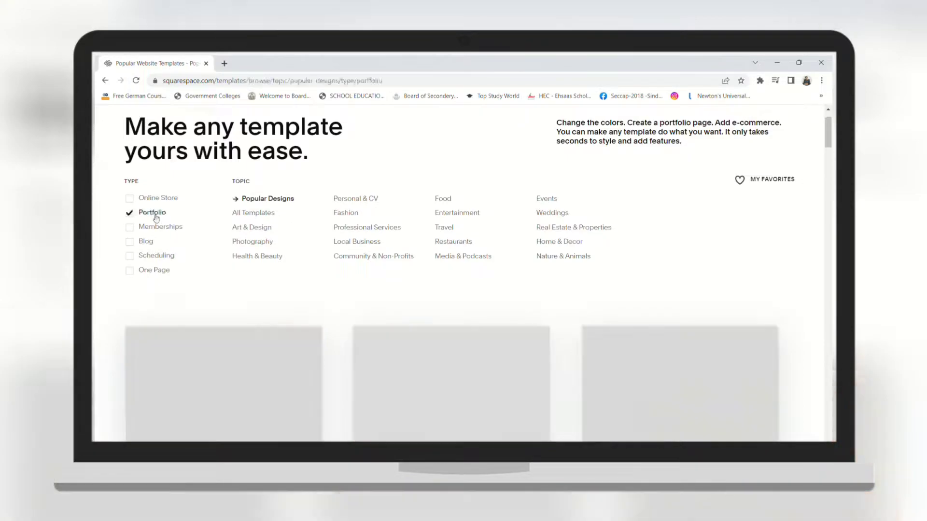
pyautogui.click(146, 202)
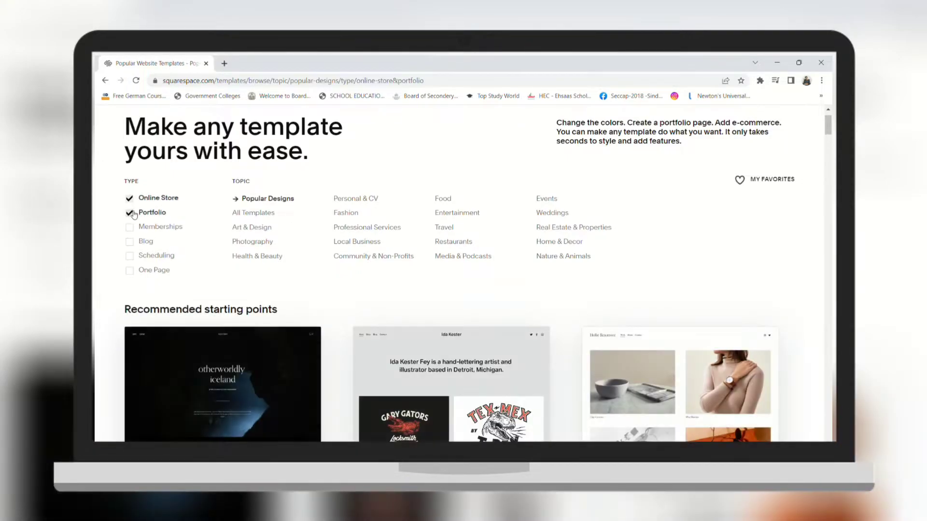
pyautogui.click(133, 215)
pyautogui.scroll(-3, 352, 285)
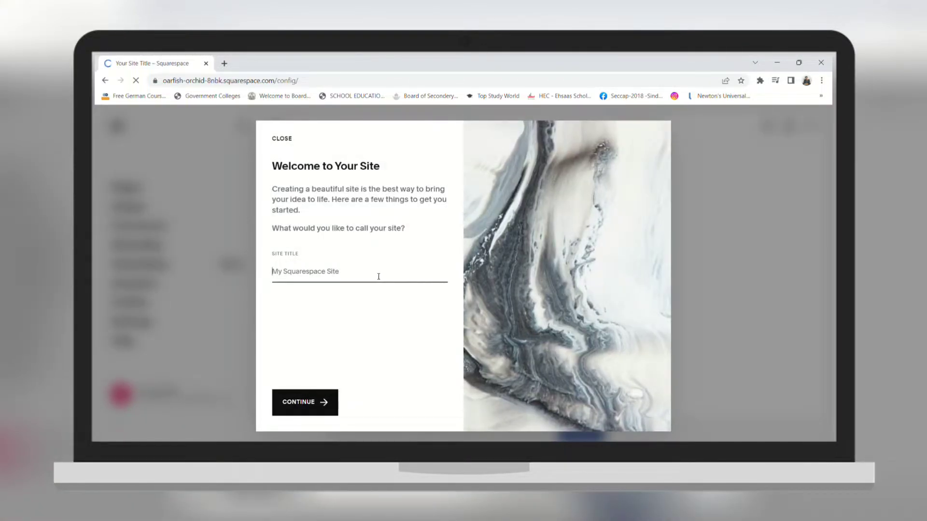
pyautogui.write('Sample')
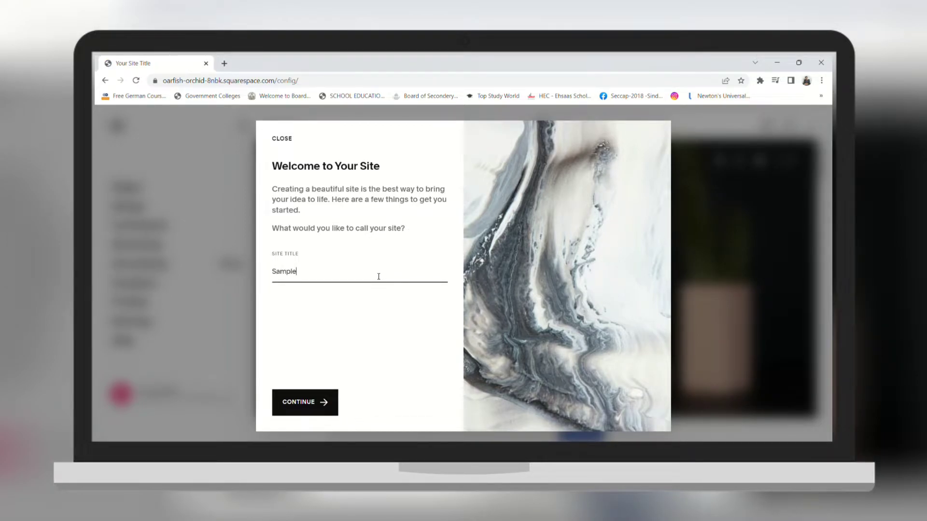
pyautogui.press('Return')
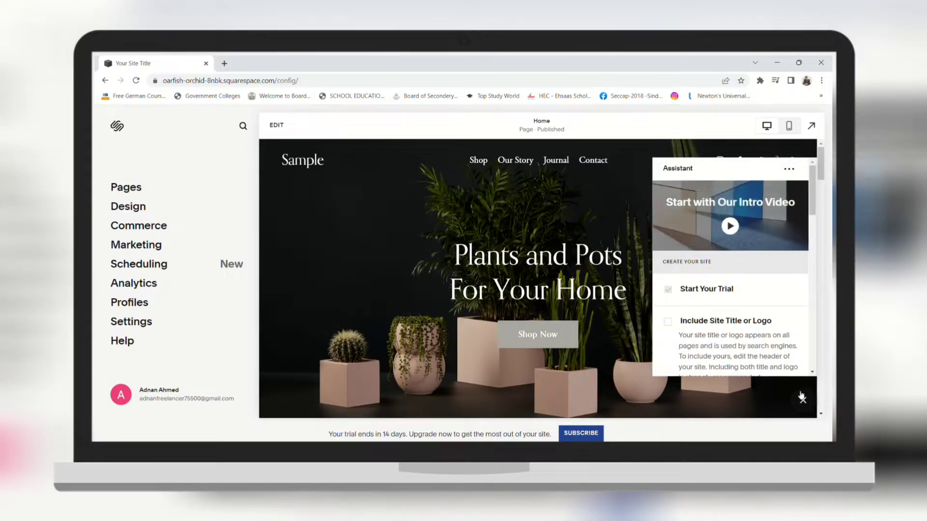
# Dismiss the setup Assistant panel.
pyautogui.click(803, 400)
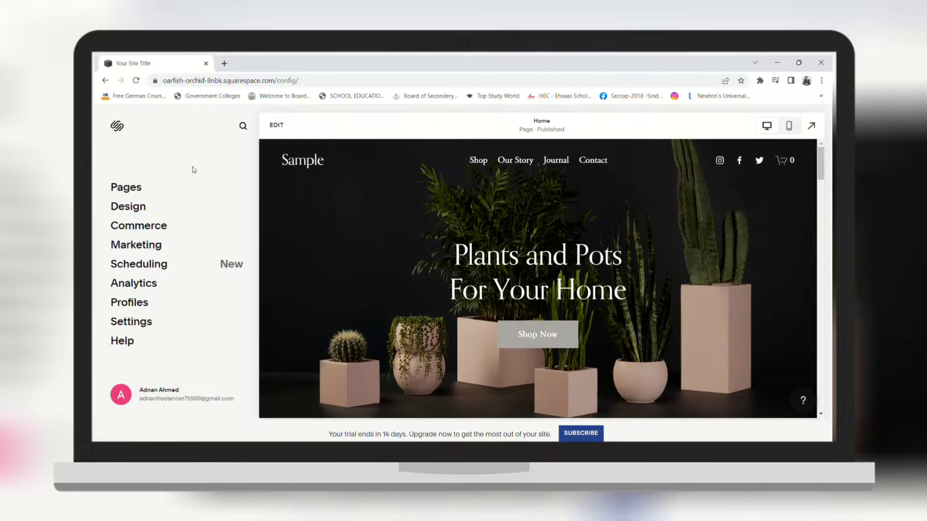
# Add a blank page named 'Socials' to the main navigation, then return to the Home page.
pyautogui.click(152, 186)
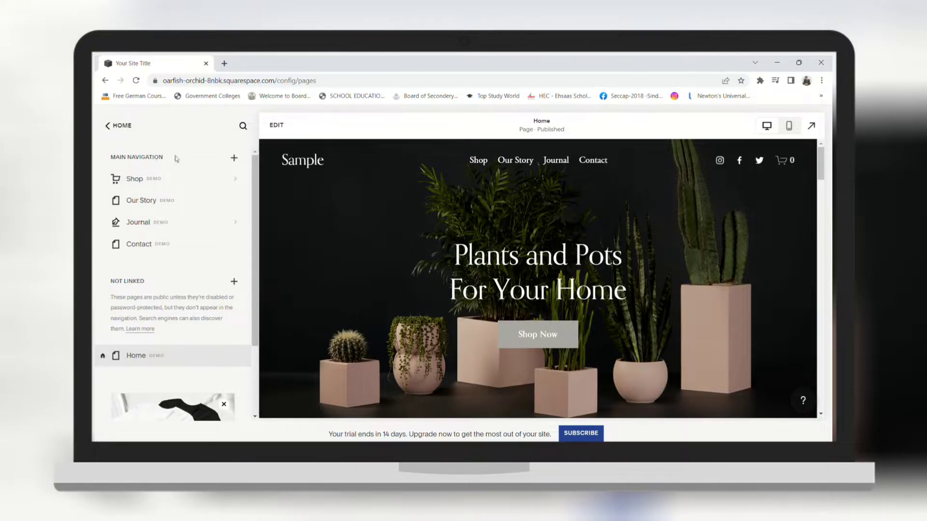
pyautogui.click(234, 159)
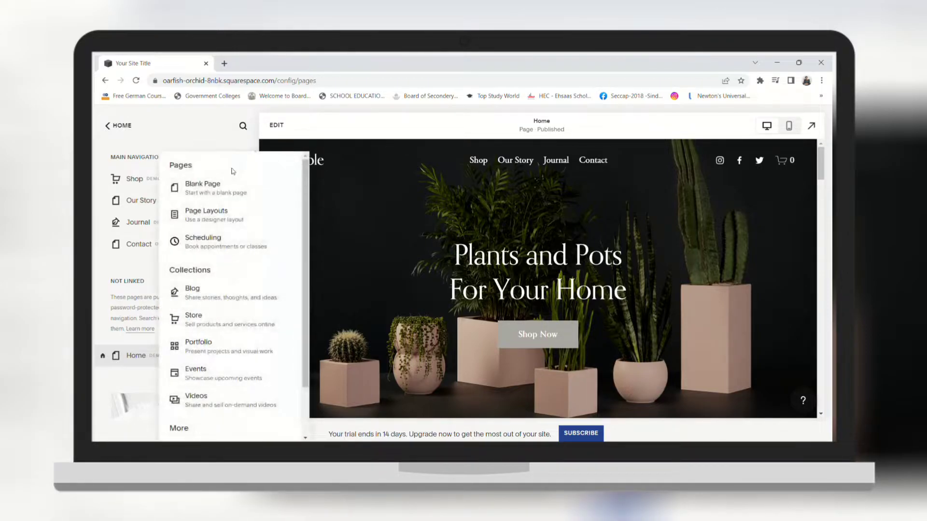
pyautogui.click(233, 186)
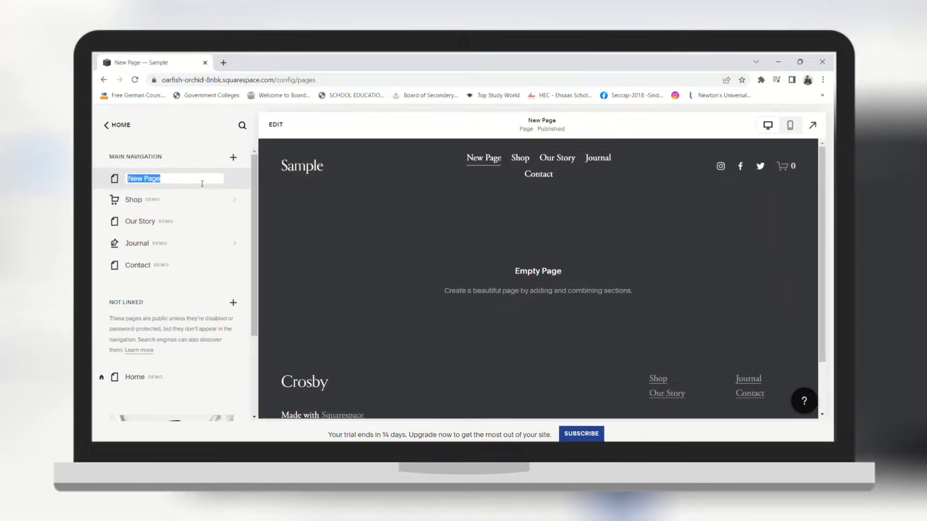
pyautogui.write('Social')
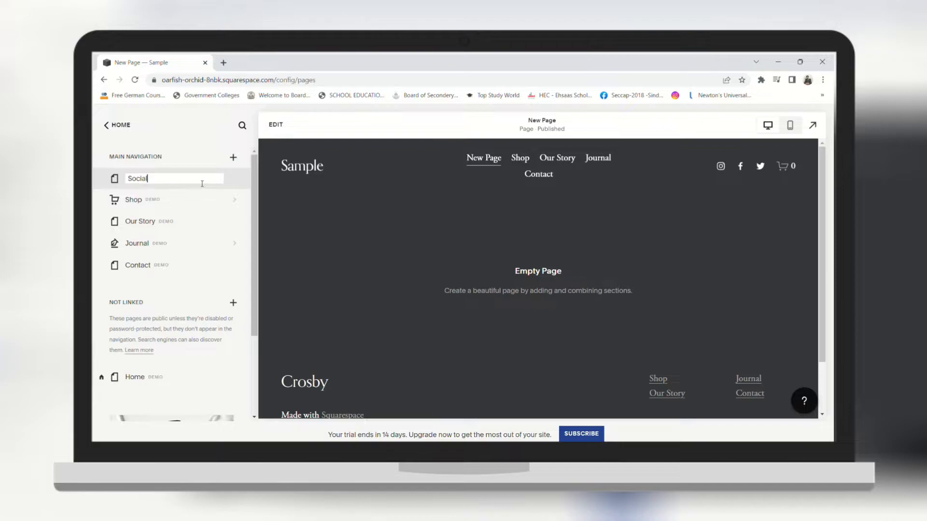
pyautogui.write('s')
pyautogui.press('Return')
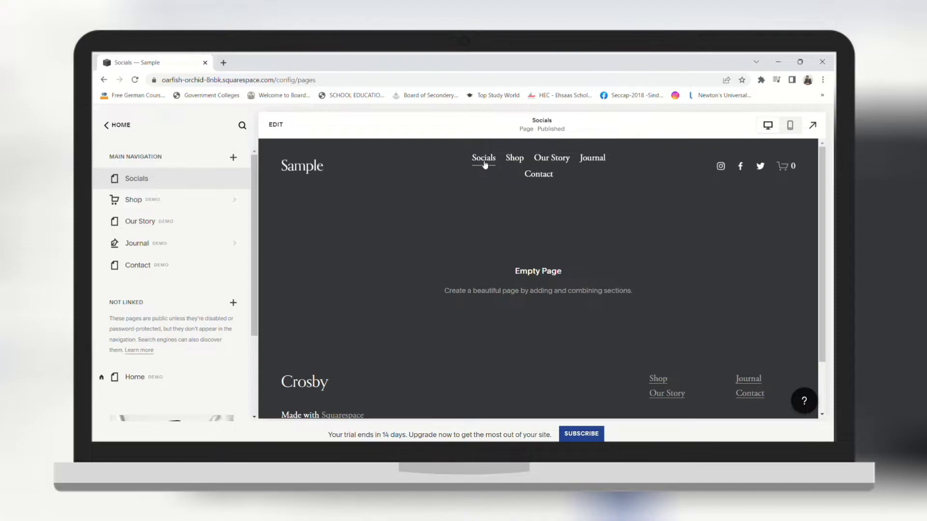
pyautogui.click(175, 384)
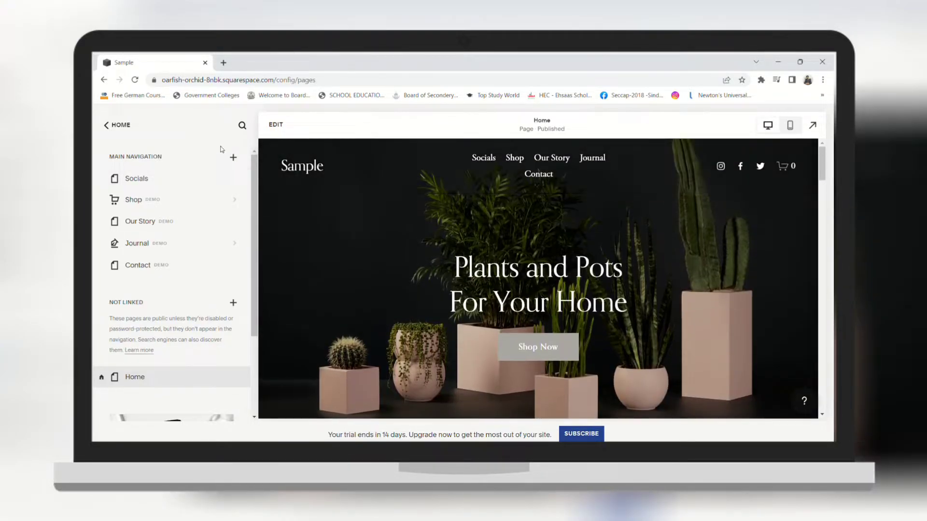
# Look through the add-page options without adding anything.
pyautogui.click(233, 158)
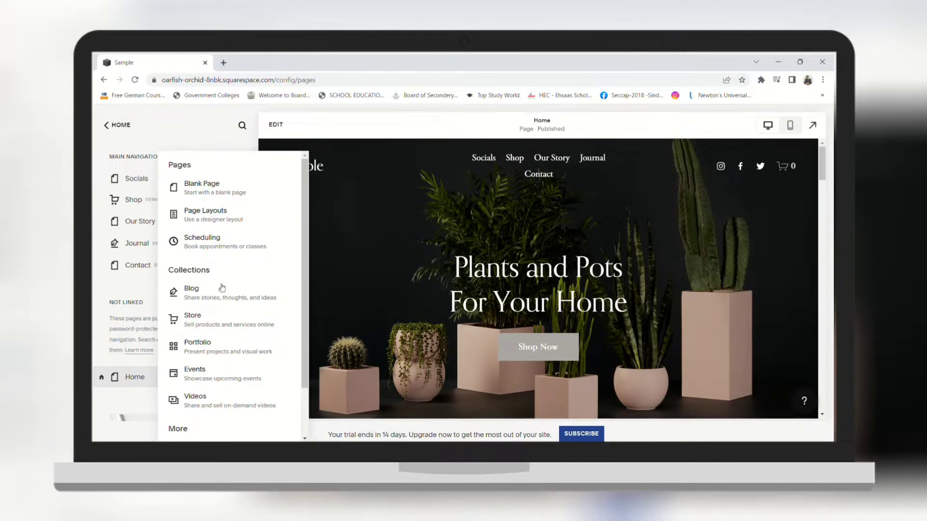
pyautogui.scroll(-3, 218, 341)
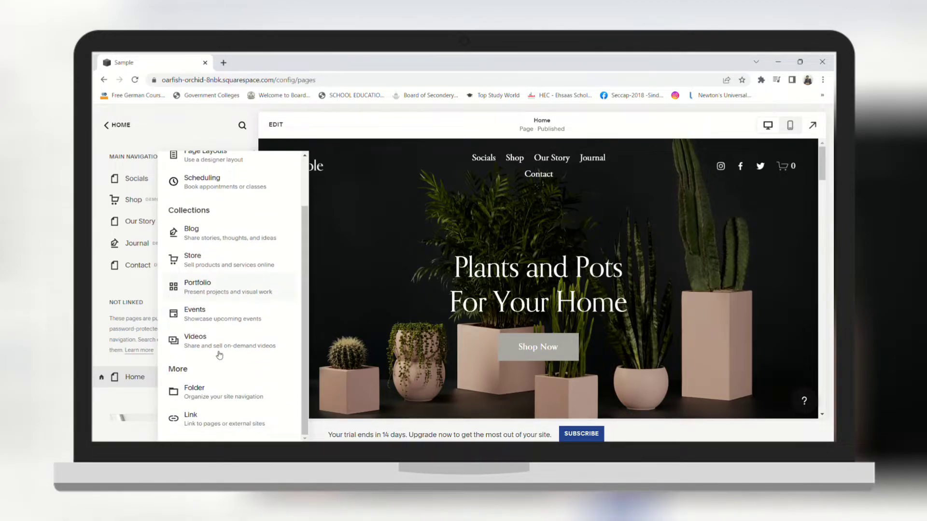
pyautogui.scroll(3, 219, 352)
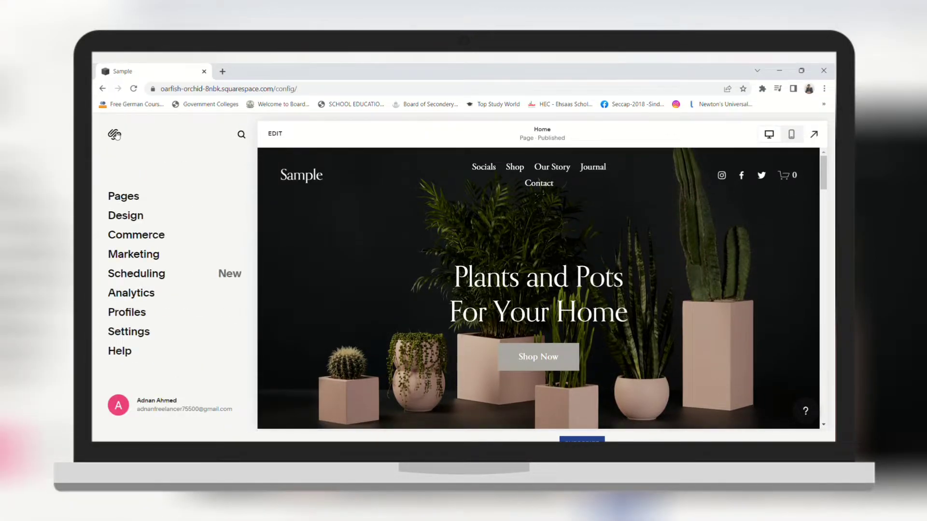
# Browse the Serif, Sans-serif and Mixed font packs and apply Kepler Std.
pyautogui.click(141, 218)
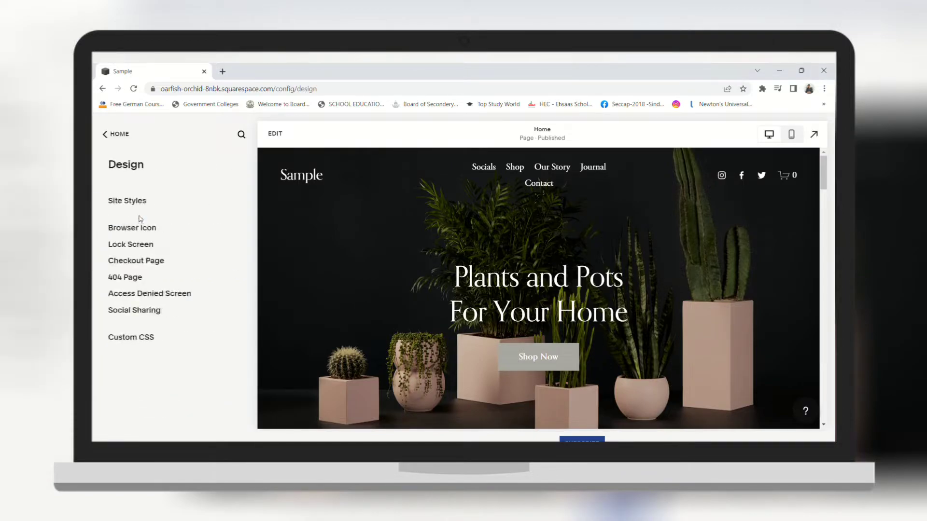
pyautogui.click(146, 202)
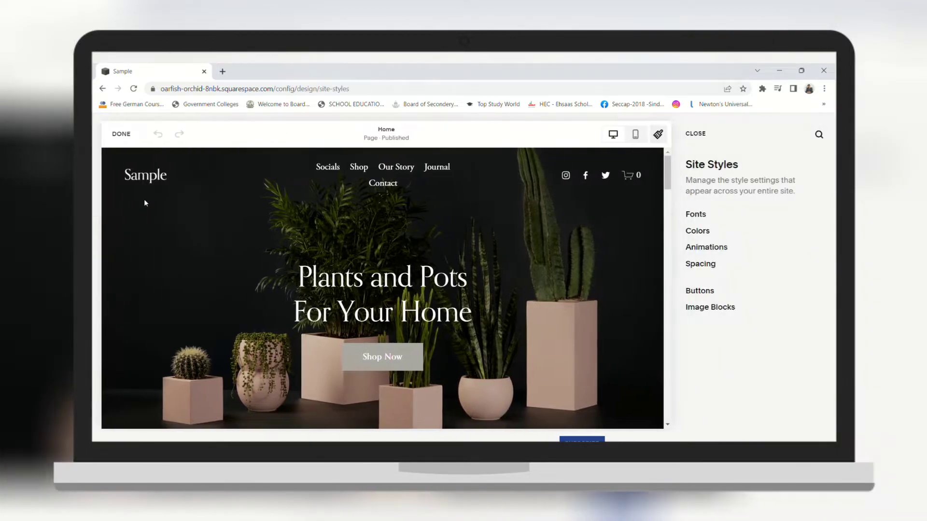
pyautogui.click(696, 215)
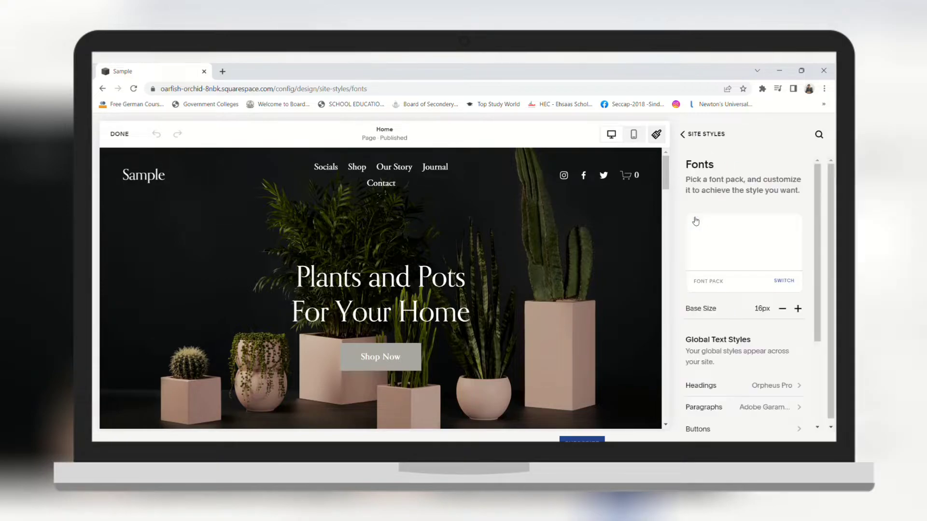
pyautogui.click(716, 286)
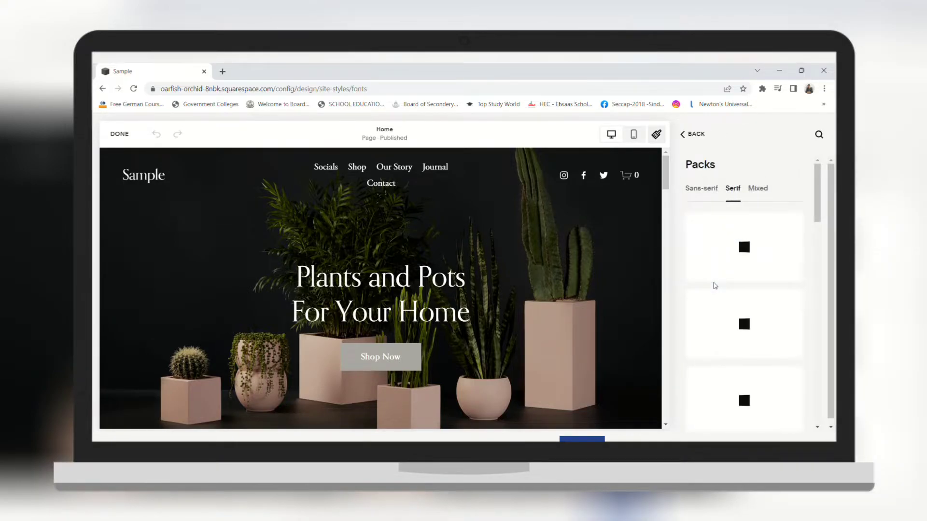
pyautogui.click(702, 198)
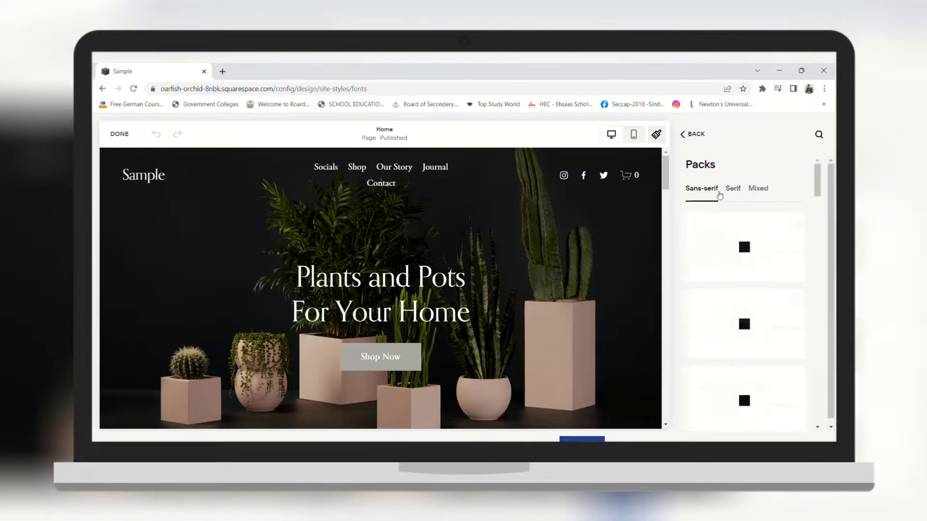
pyautogui.click(734, 189)
pyautogui.click(761, 189)
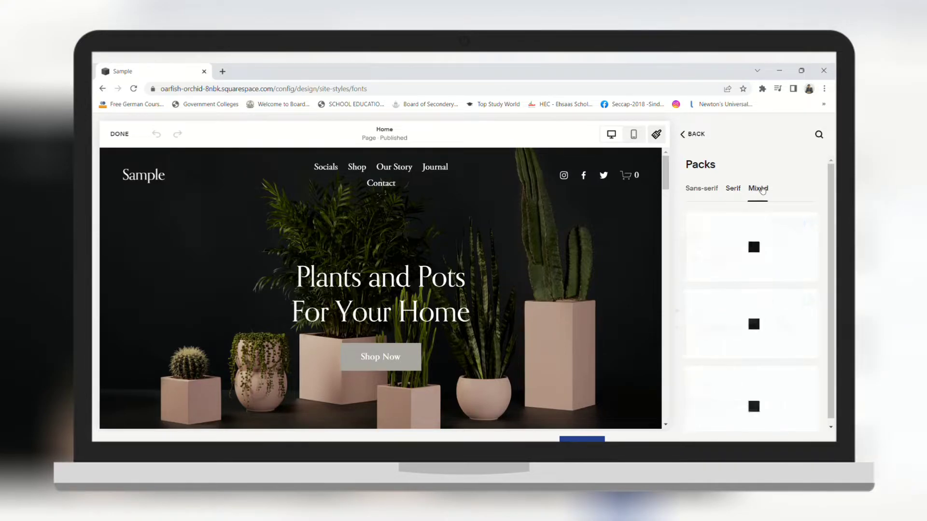
pyautogui.click(740, 193)
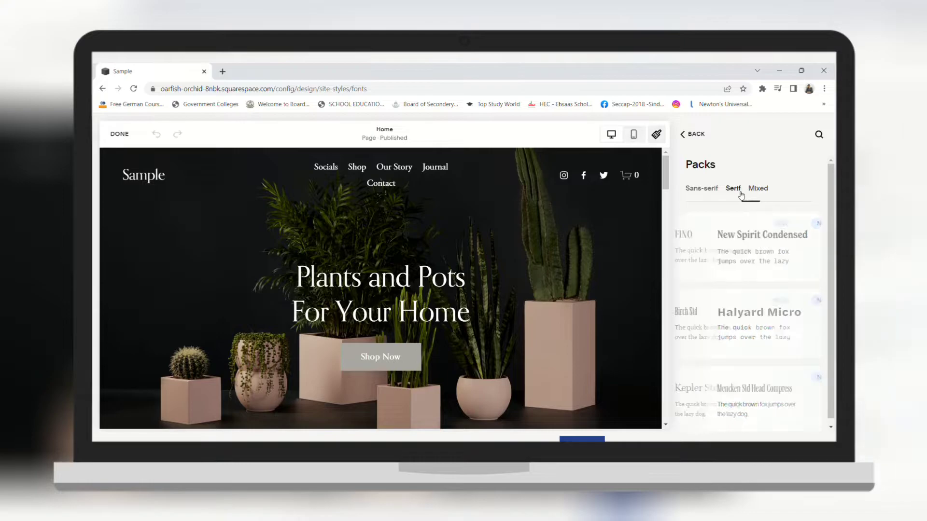
pyautogui.scroll(-1, 742, 318)
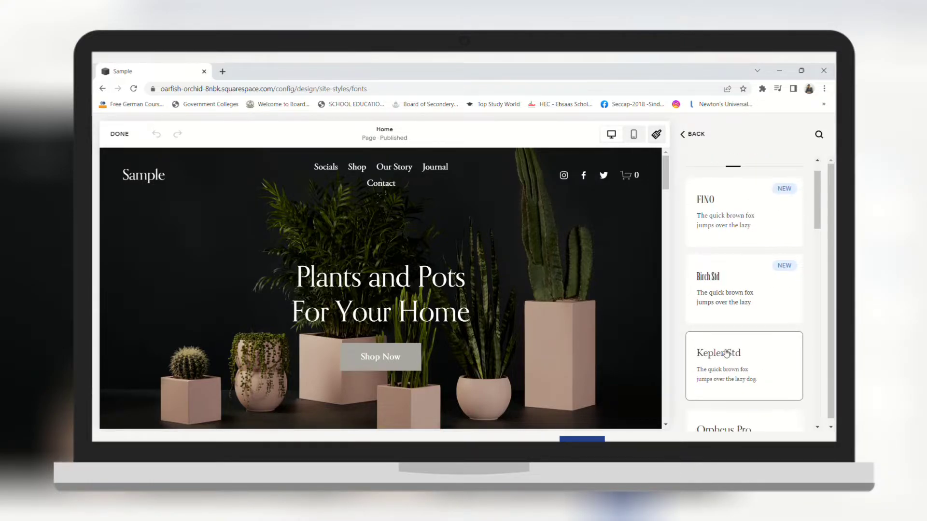
pyautogui.click(726, 353)
pyautogui.scroll(-5, 525, 341)
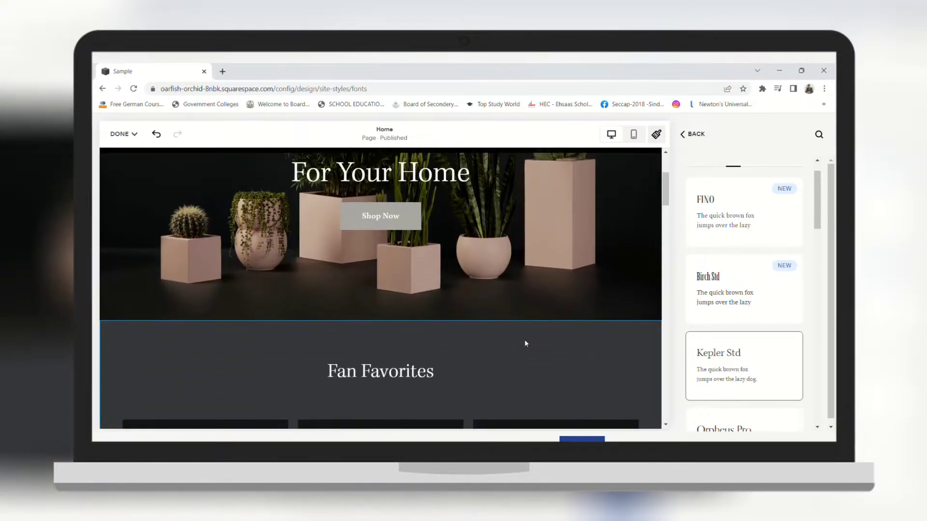
pyautogui.scroll(5, 526, 344)
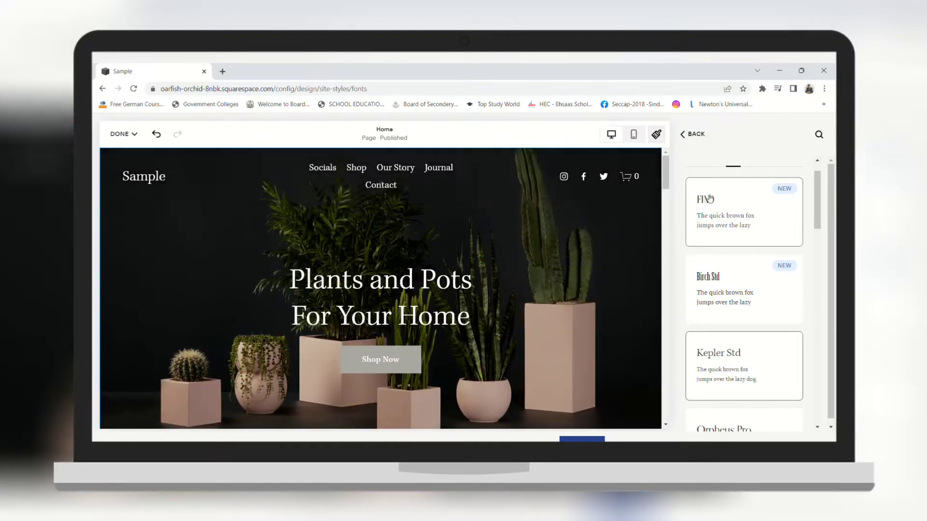
# Give headings a 1.2em line height and 0.04em letter spacing.
pyautogui.click(692, 135)
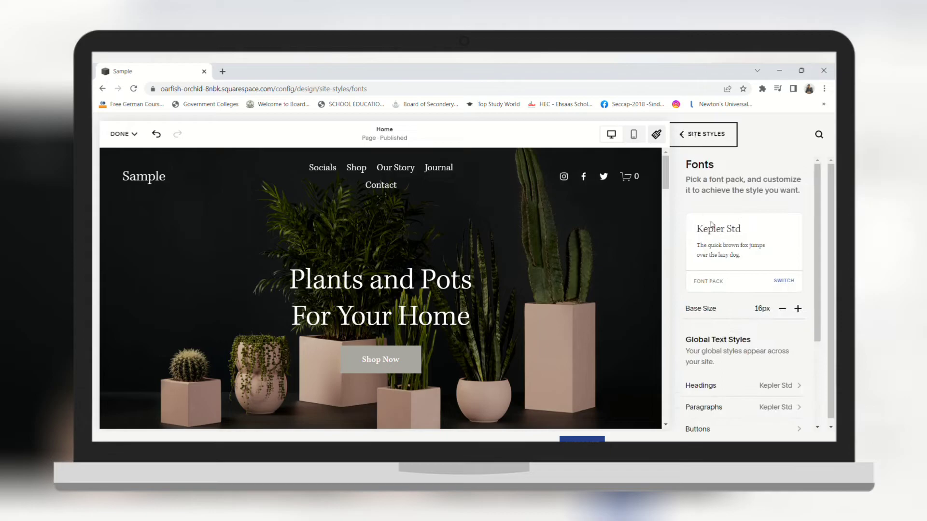
pyautogui.scroll(-1, 718, 259)
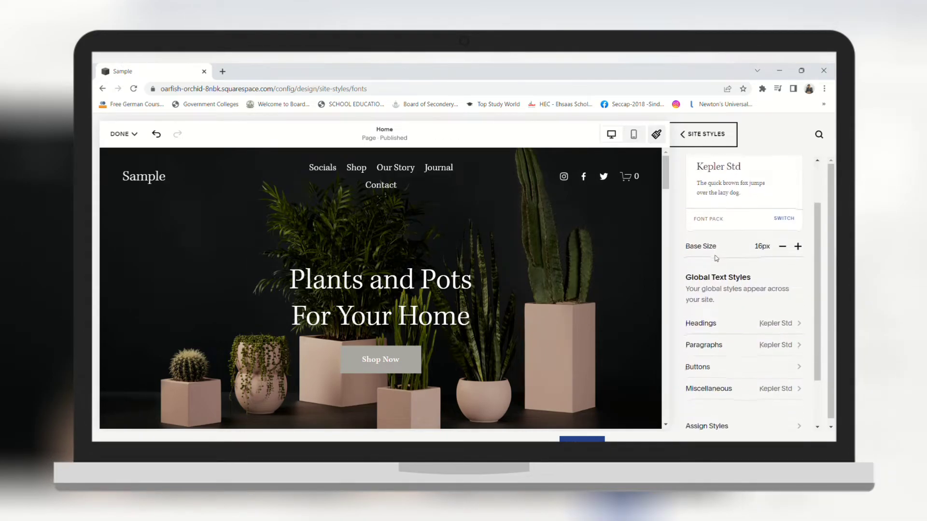
pyautogui.click(733, 333)
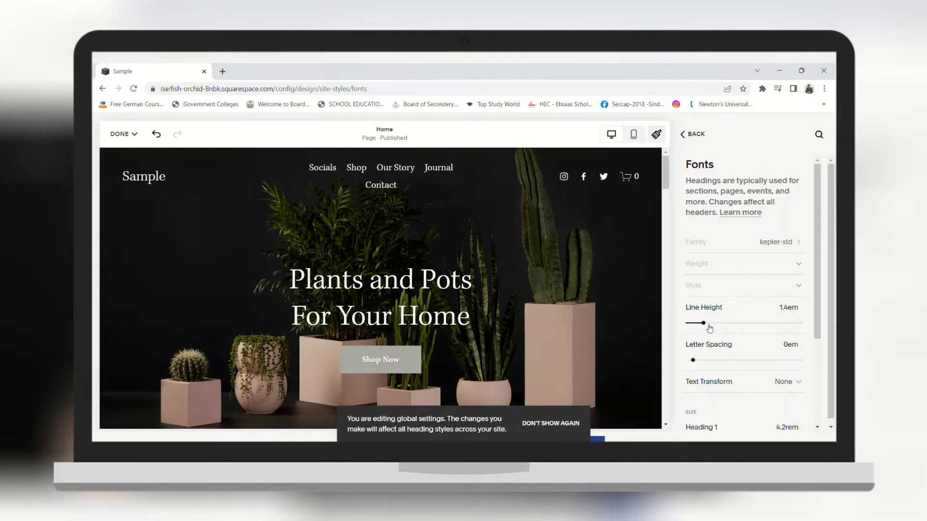
pyautogui.moveTo(704, 323)
pyautogui.mouseDown()
pyautogui.moveTo(716, 326)
pyautogui.moveTo(701, 324)
pyautogui.mouseUp()
pyautogui.moveTo(693, 361); pyautogui.dragTo(699, 363)
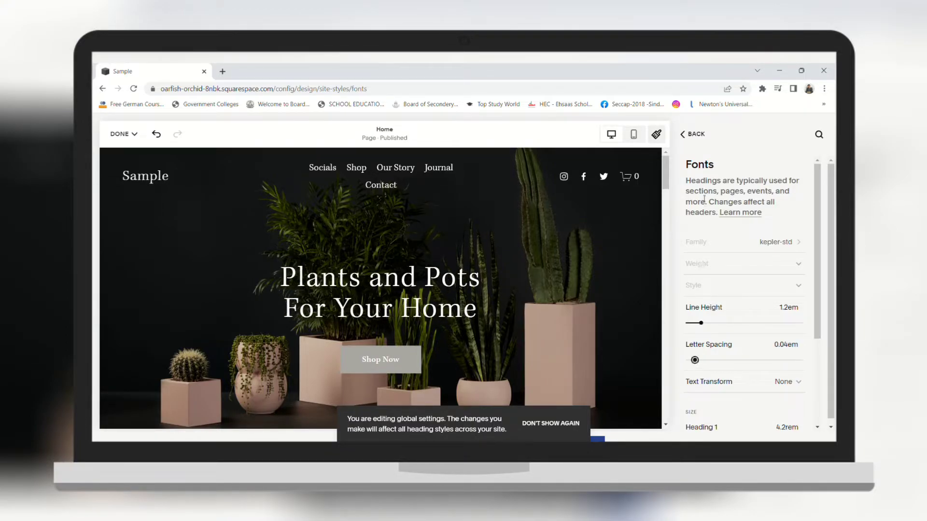
pyautogui.click(692, 141)
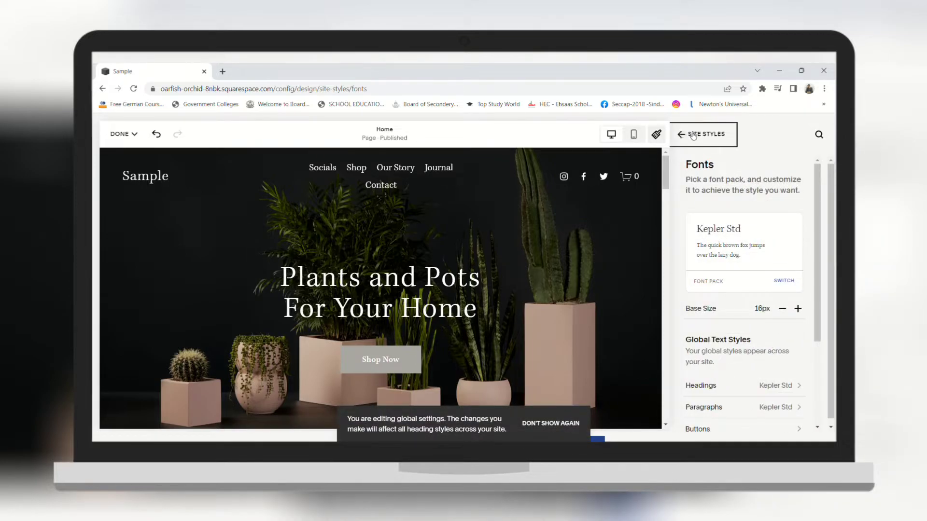
# Replace the colour palette with the grey-and-olive preset: cream, lavender-grey, olive, dark brown.
pyautogui.click(693, 136)
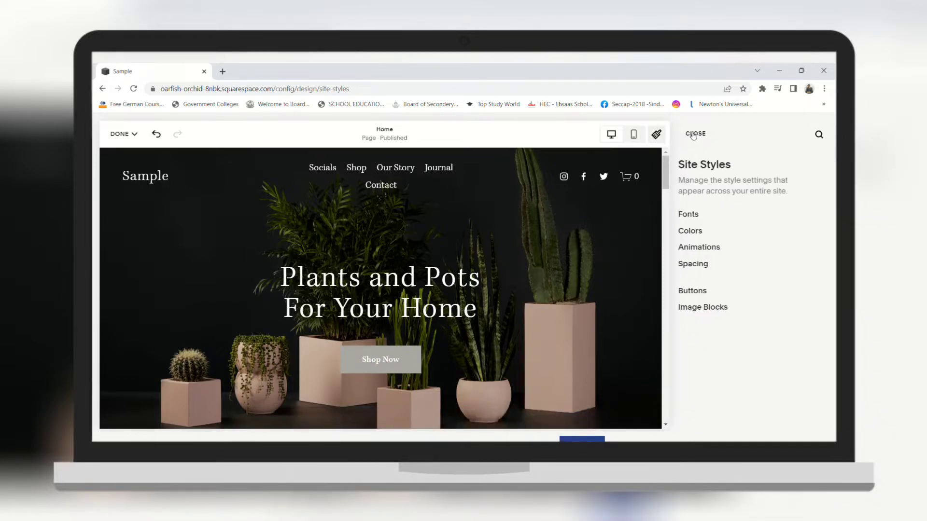
pyautogui.click(702, 232)
pyautogui.scroll(-2, 584, 308)
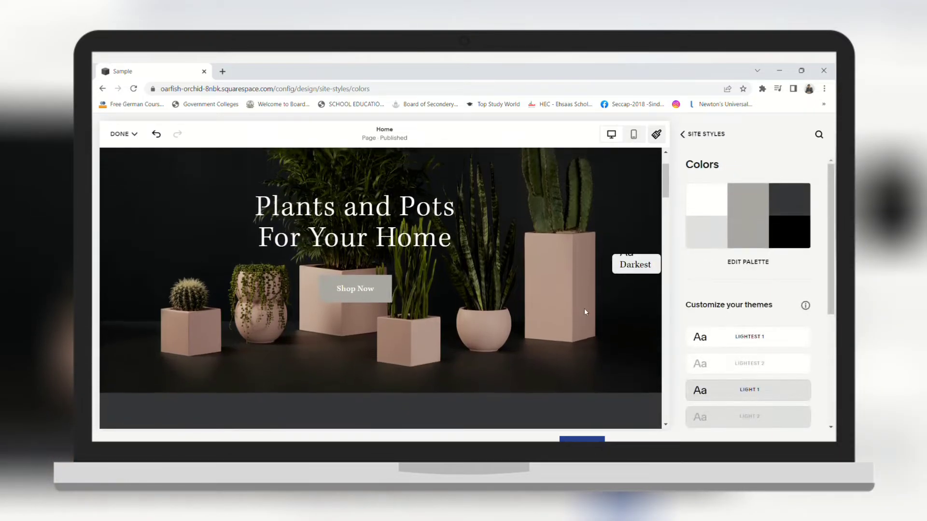
pyautogui.click(748, 246)
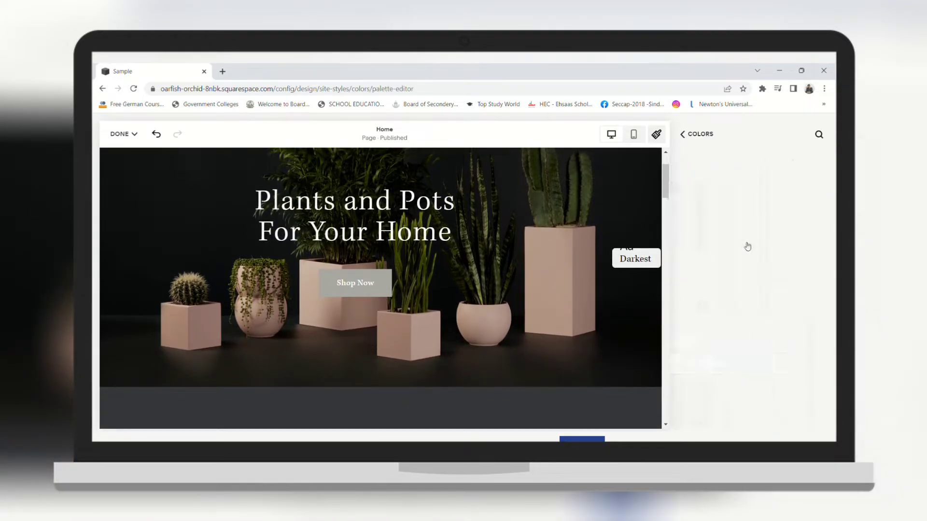
pyautogui.scroll(-2, 742, 327)
pyautogui.scroll(-2, 742, 327)
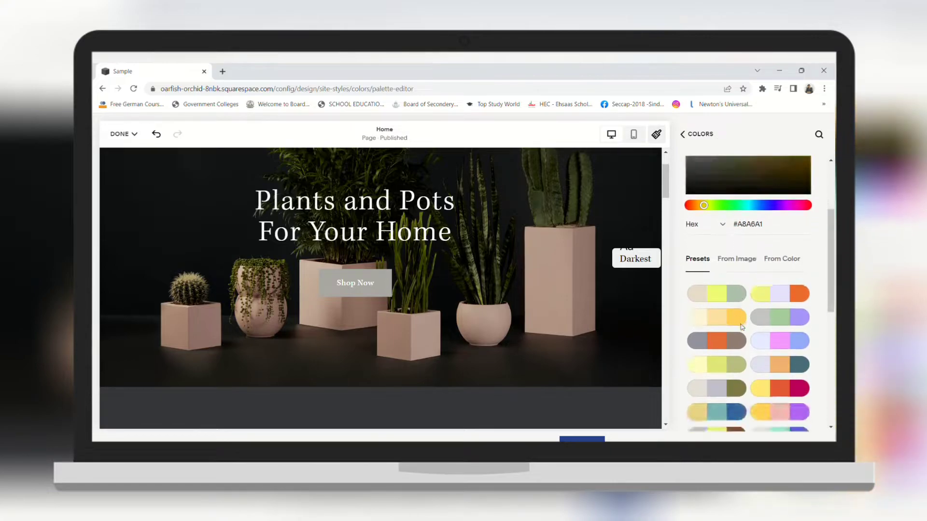
pyautogui.click(777, 385)
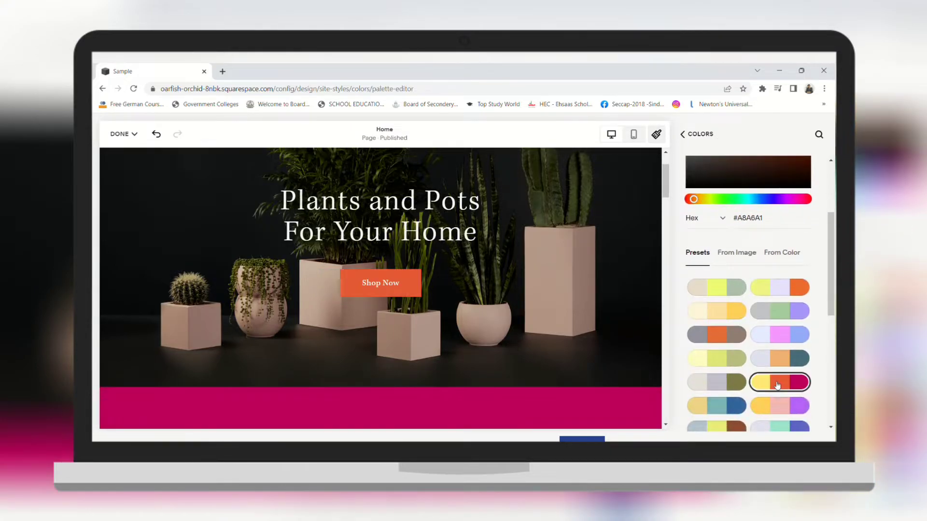
pyautogui.click(744, 383)
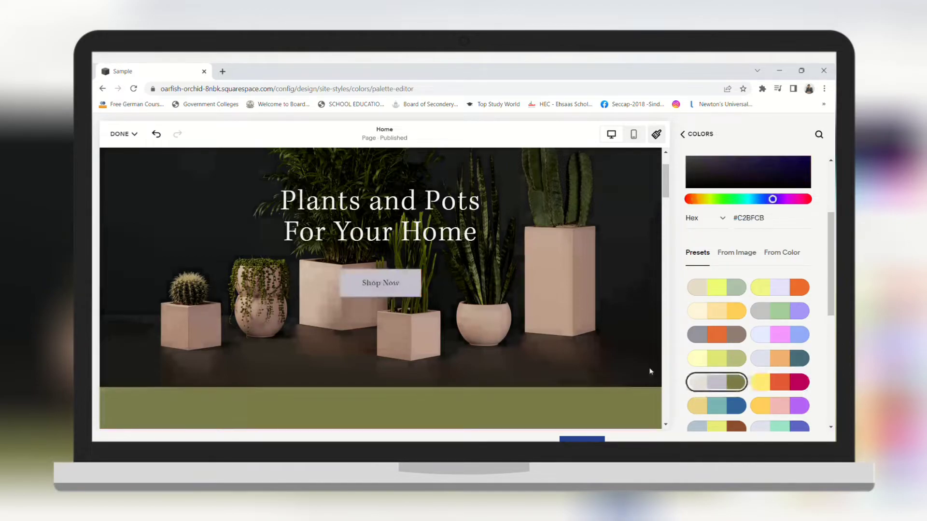
pyautogui.scroll(2, 650, 371)
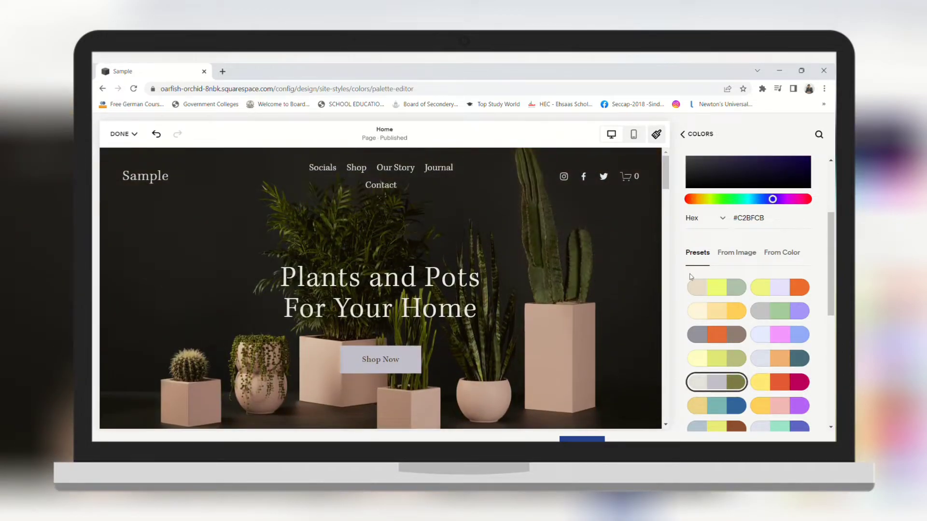
pyautogui.click(693, 143)
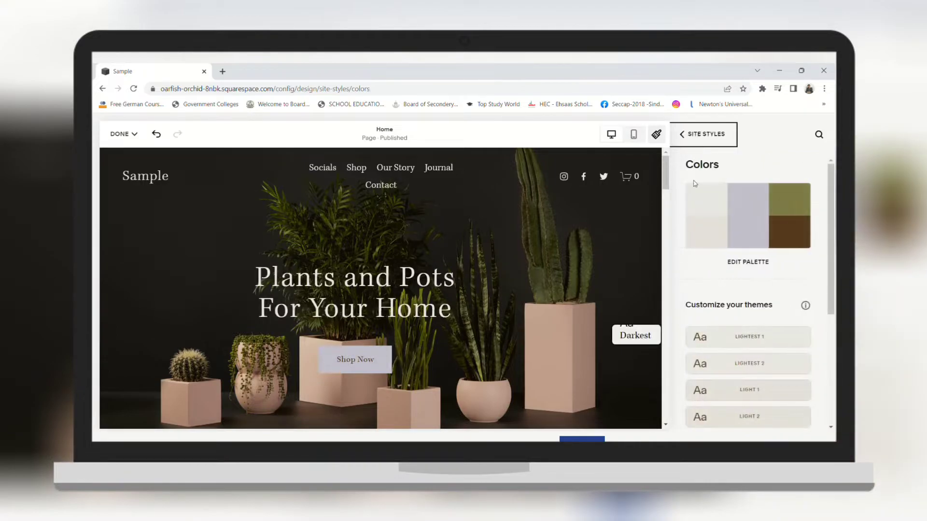
pyautogui.click(744, 372)
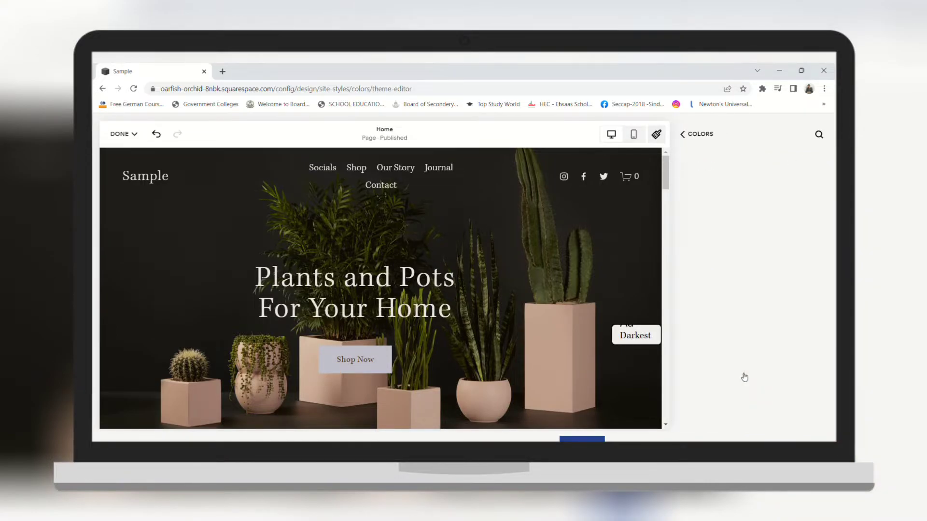
pyautogui.click(687, 135)
# Try the Scale, Slide and Clip animations, then settle on Flex at medium speed.
pyautogui.click(688, 134)
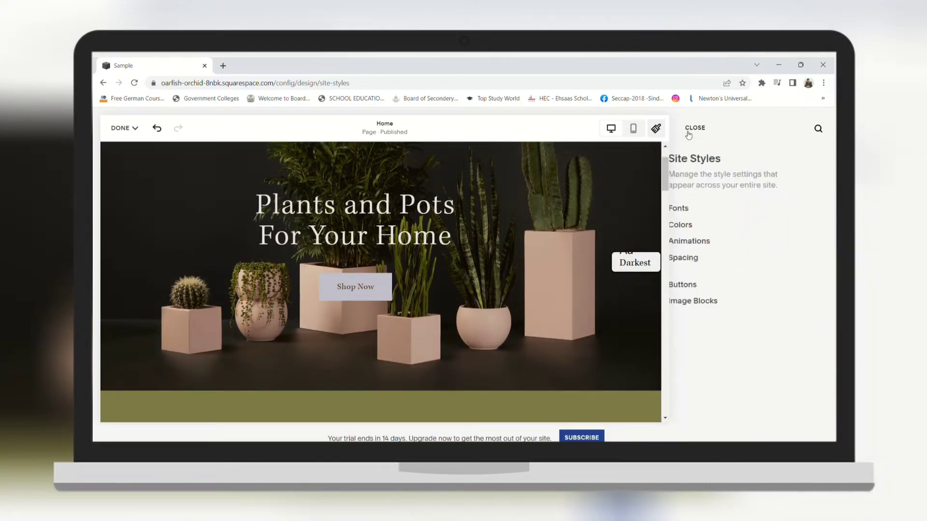
pyautogui.click(709, 242)
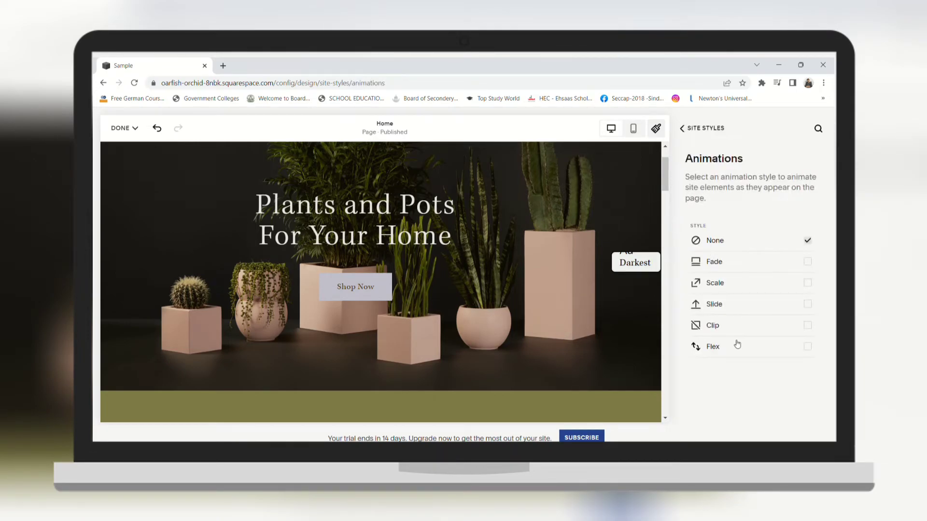
pyautogui.click(744, 287)
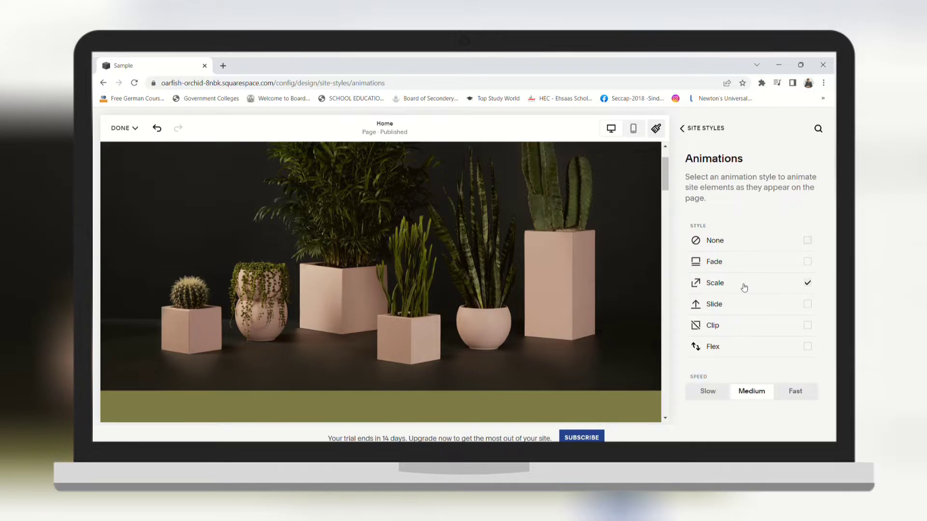
pyautogui.click(745, 309)
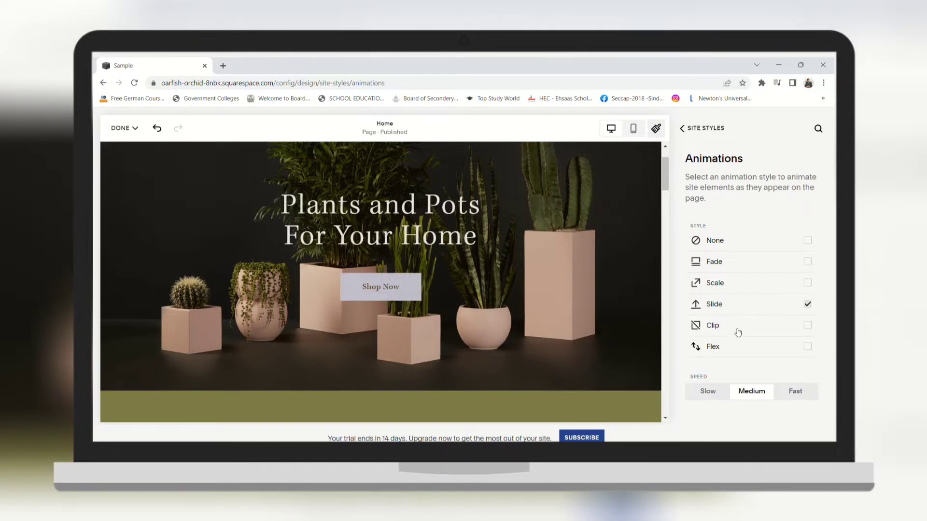
pyautogui.click(738, 333)
pyautogui.click(731, 345)
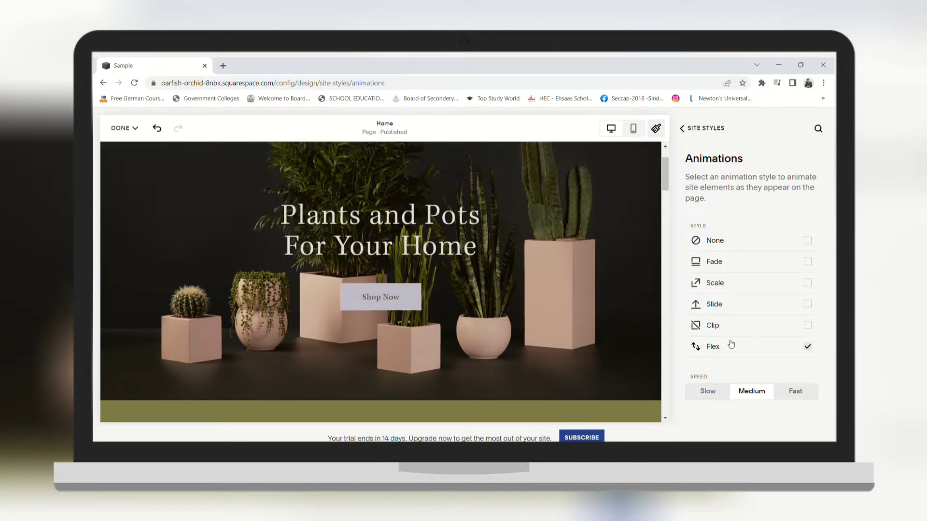
pyautogui.click(685, 129)
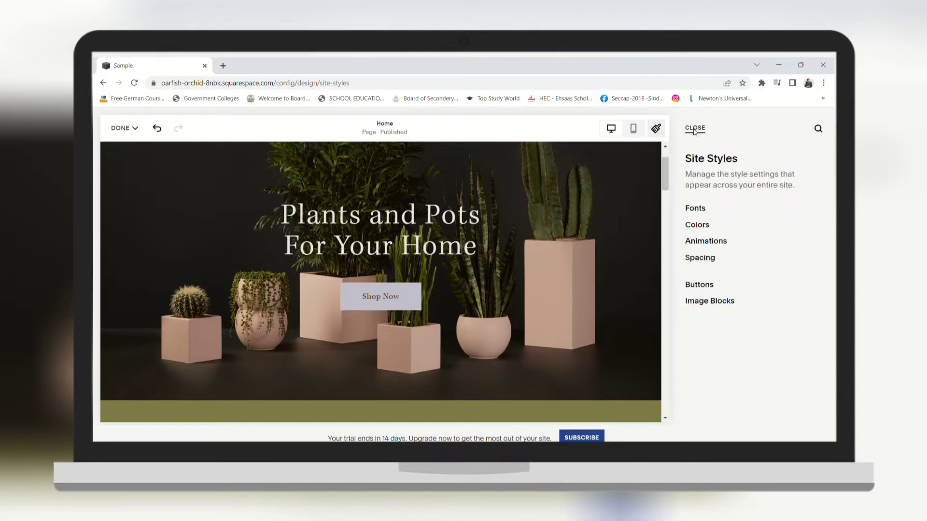
# Close Site Styles, save the edits, and return to the main dashboard menu.
pyautogui.click(695, 128)
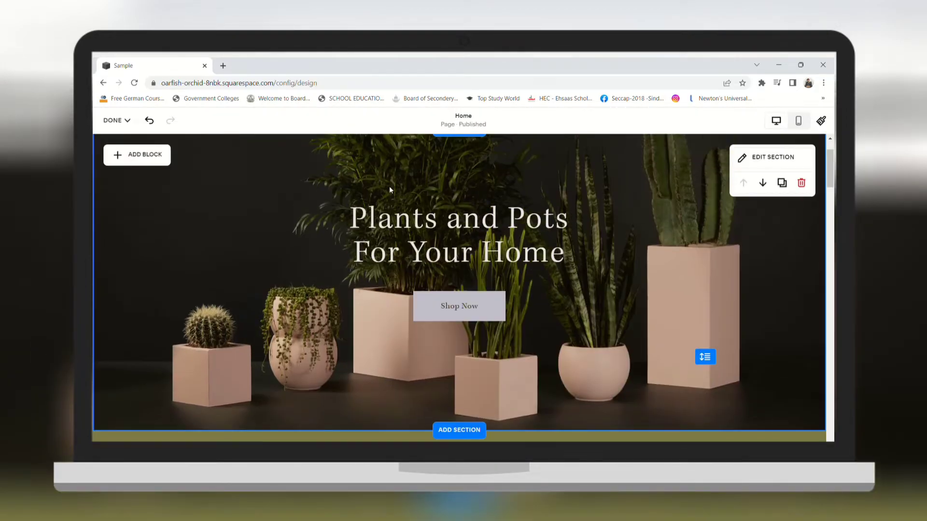
pyautogui.click(131, 123)
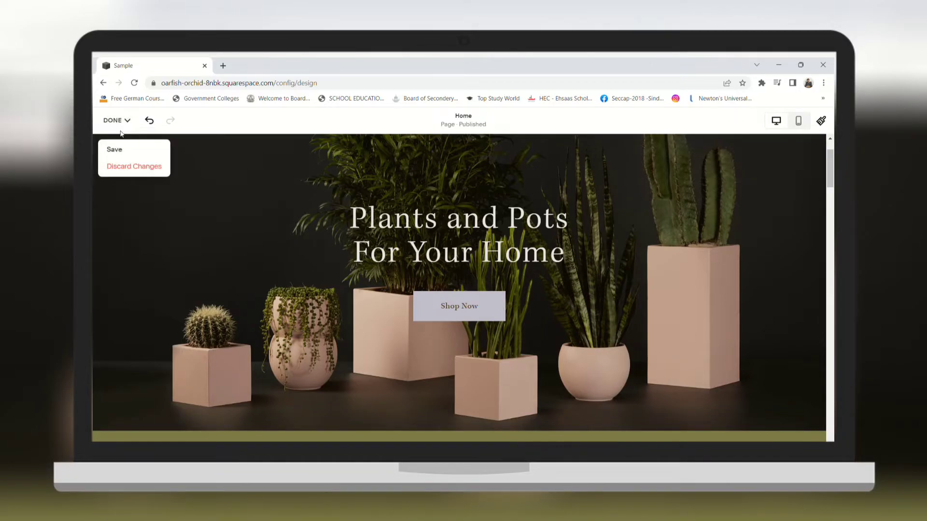
pyautogui.click(116, 150)
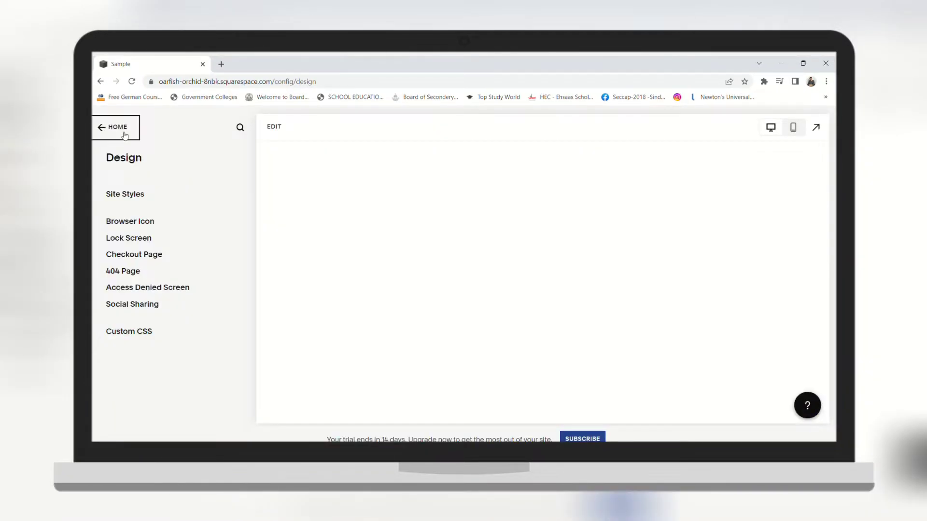
pyautogui.click(121, 131)
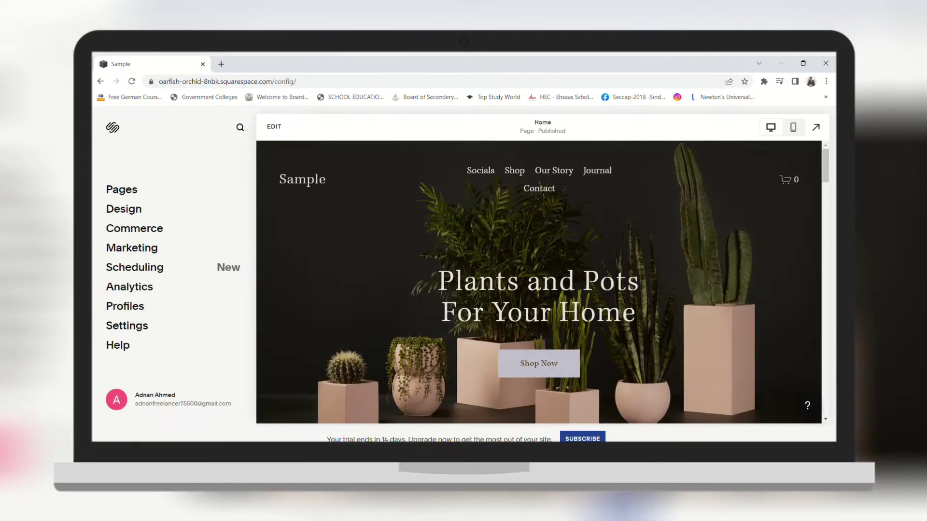
pyautogui.click(282, 130)
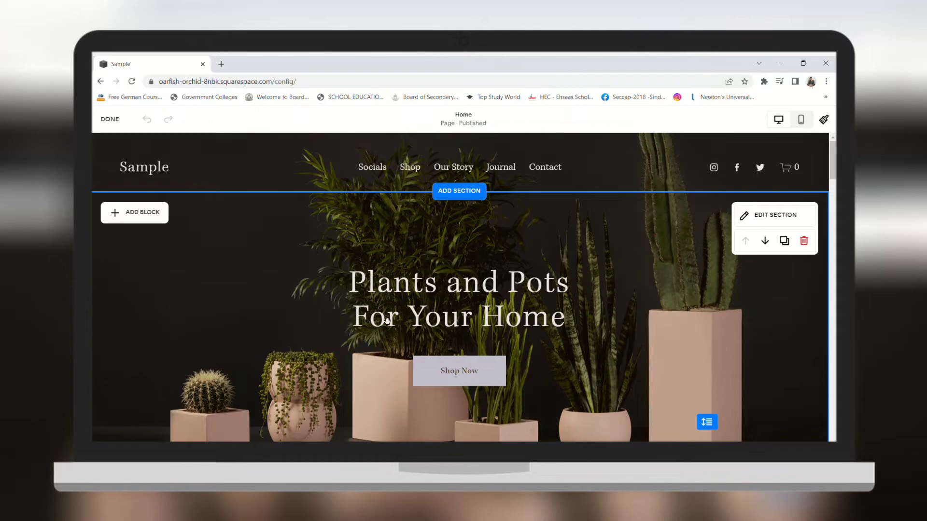
pyautogui.scroll(-2, 386, 320)
pyautogui.click(446, 314)
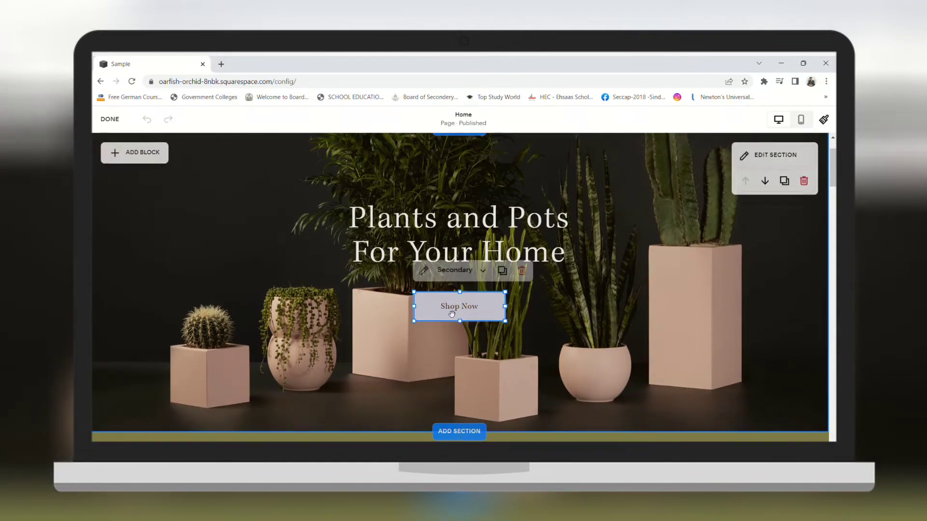
pyautogui.moveTo(446, 314); pyautogui.dragTo(480, 305)
pyautogui.scroll(-5, 480, 305)
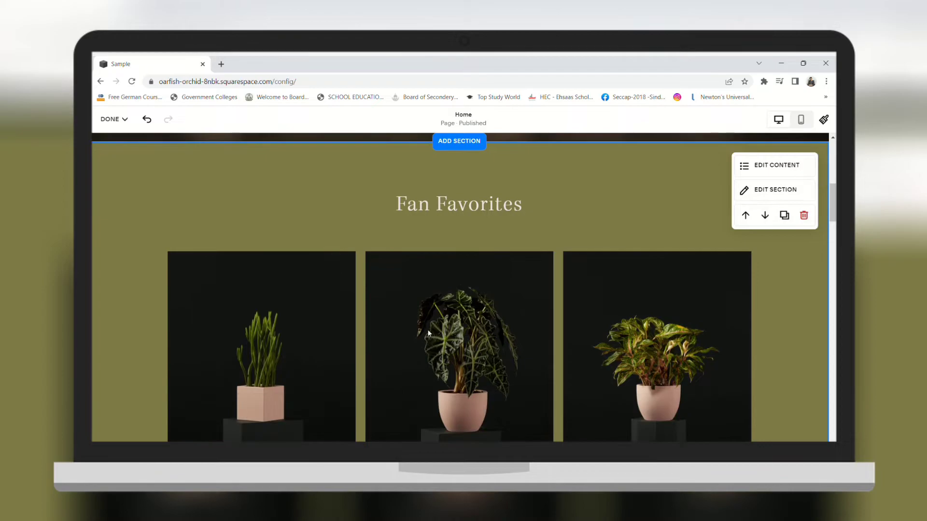
pyautogui.scroll(-2, 428, 333)
pyautogui.scroll(-5, 289, 376)
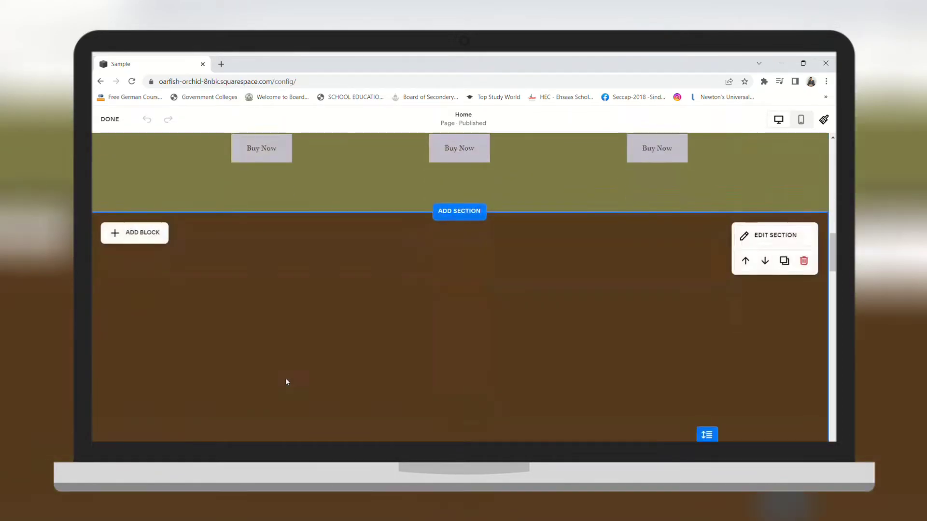
pyautogui.scroll(-2, 285, 381)
pyautogui.scroll(-1, 285, 378)
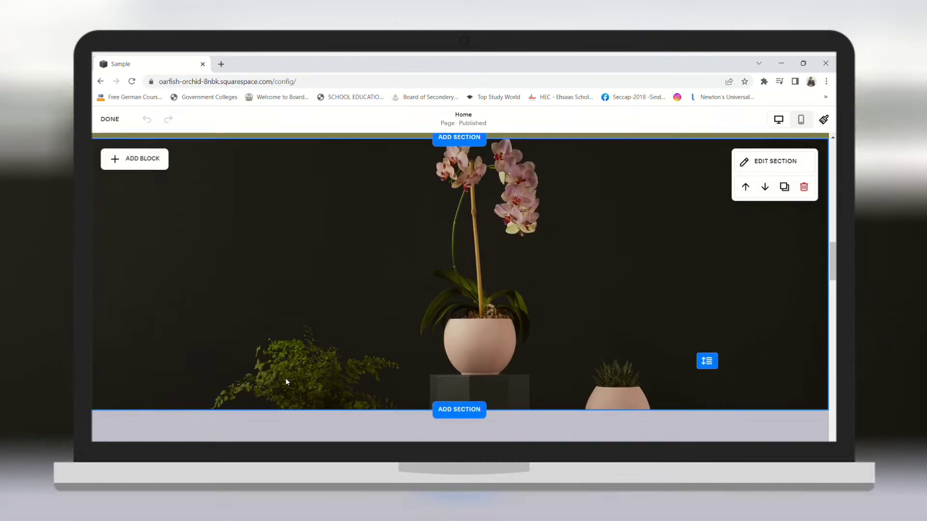
# Insert the New Collection layout from the Products section templates below the orchid section.
pyautogui.click(452, 408)
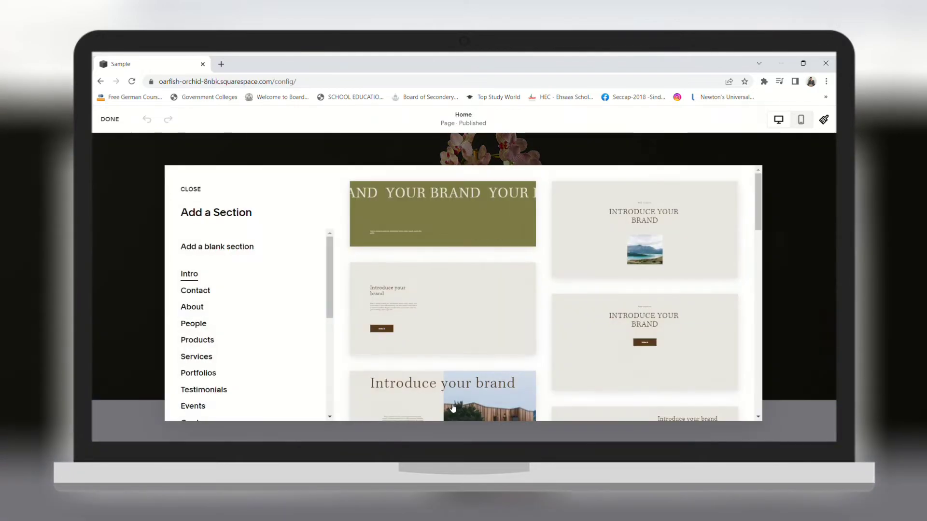
pyautogui.scroll(-2, 241, 305)
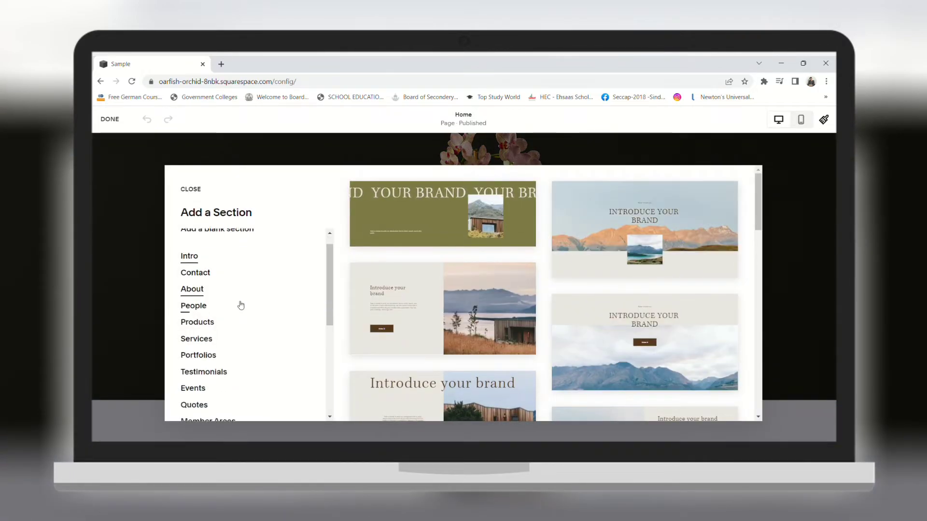
pyautogui.scroll(2, 241, 306)
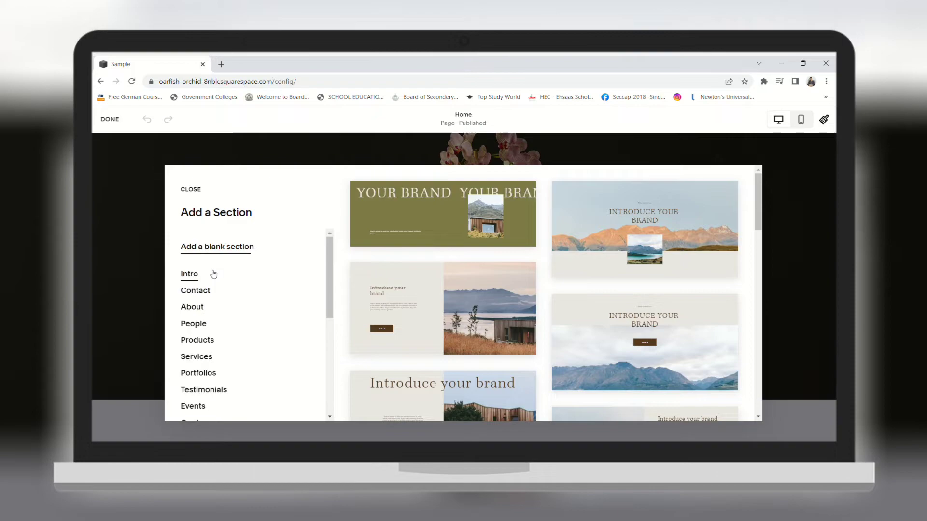
pyautogui.click(209, 293)
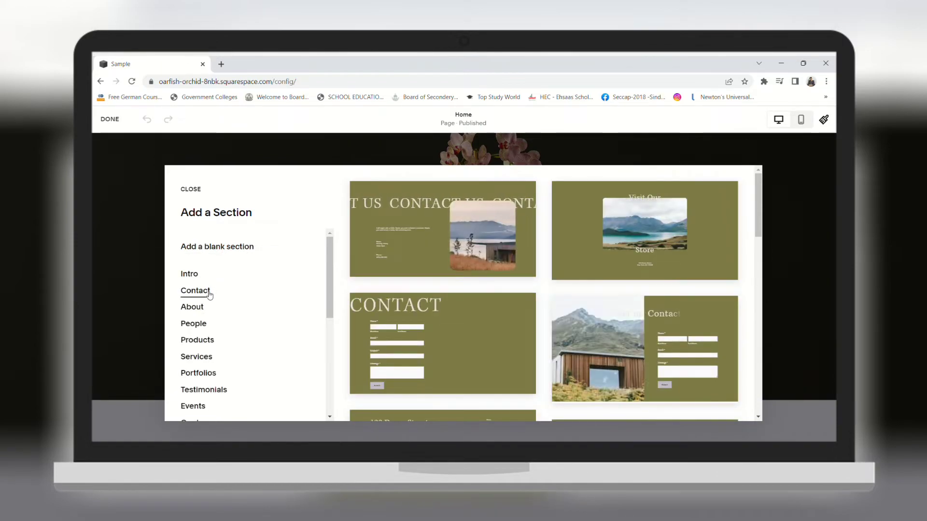
pyautogui.scroll(-1, 217, 294)
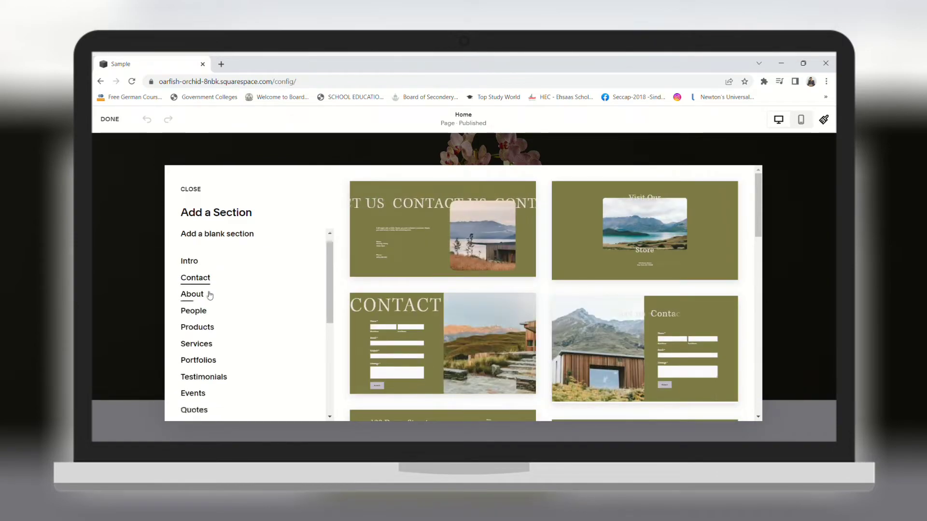
pyautogui.click(203, 327)
pyautogui.scroll(-3, 396, 307)
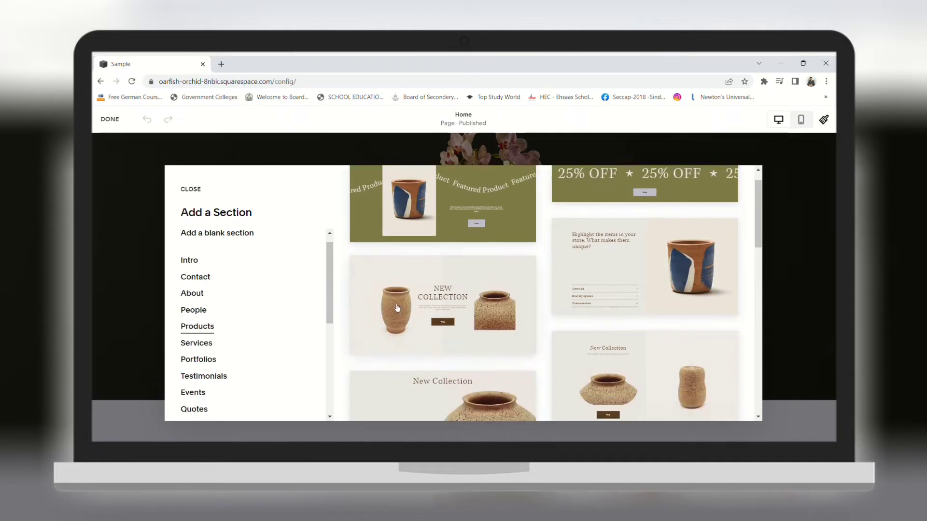
pyautogui.scroll(-2, 397, 307)
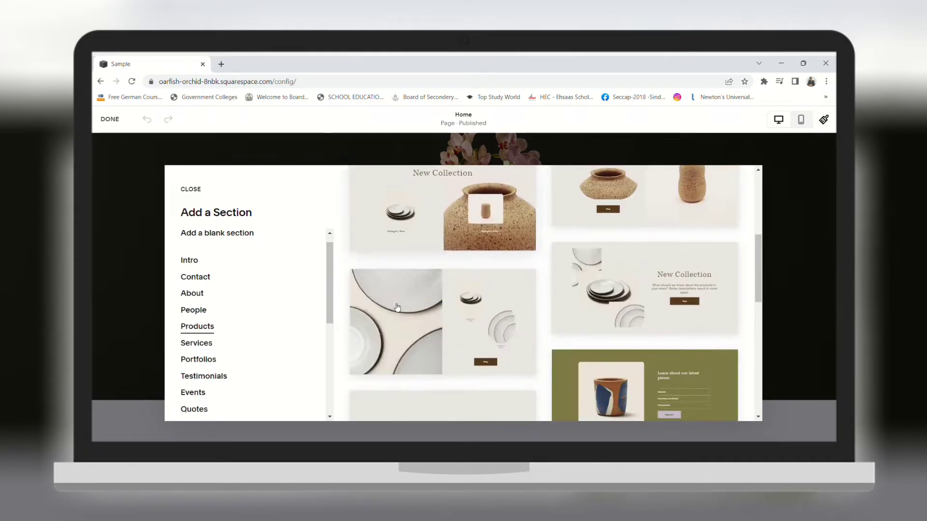
pyautogui.click(579, 321)
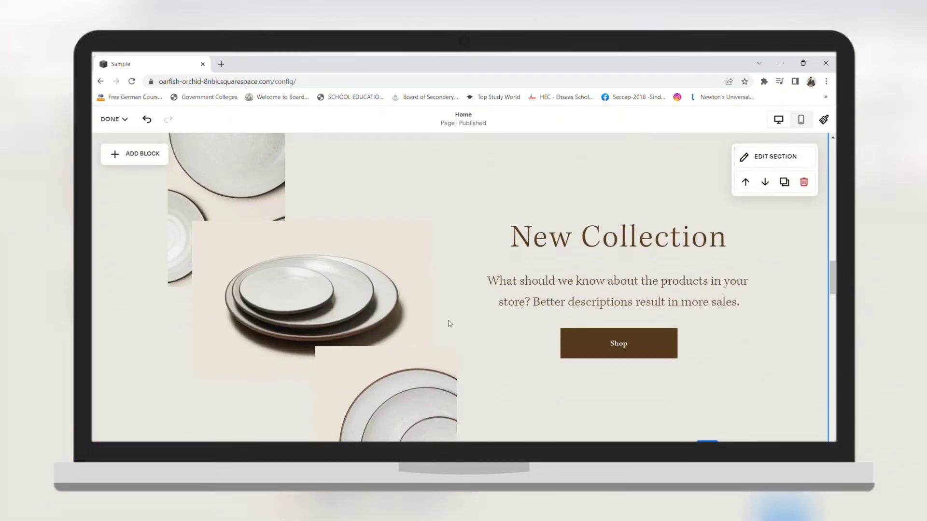
# Swap the plates photo for the stock image of a potted plant beside grey pedestals.
pyautogui.click(365, 335)
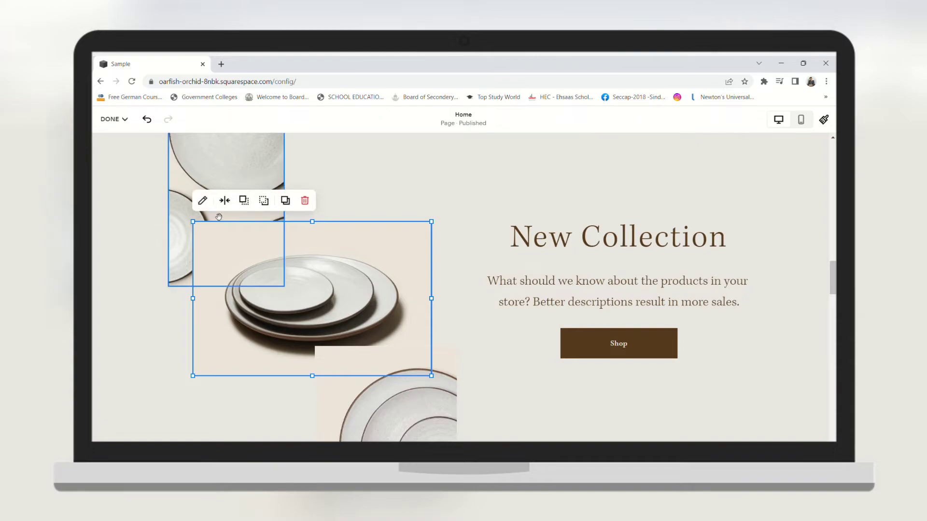
pyautogui.click(205, 203)
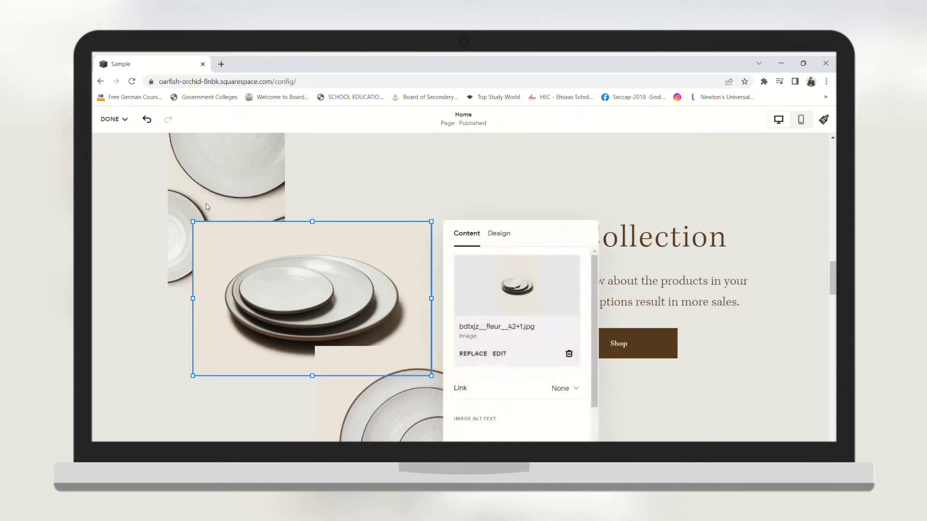
pyautogui.scroll(-1, 472, 253)
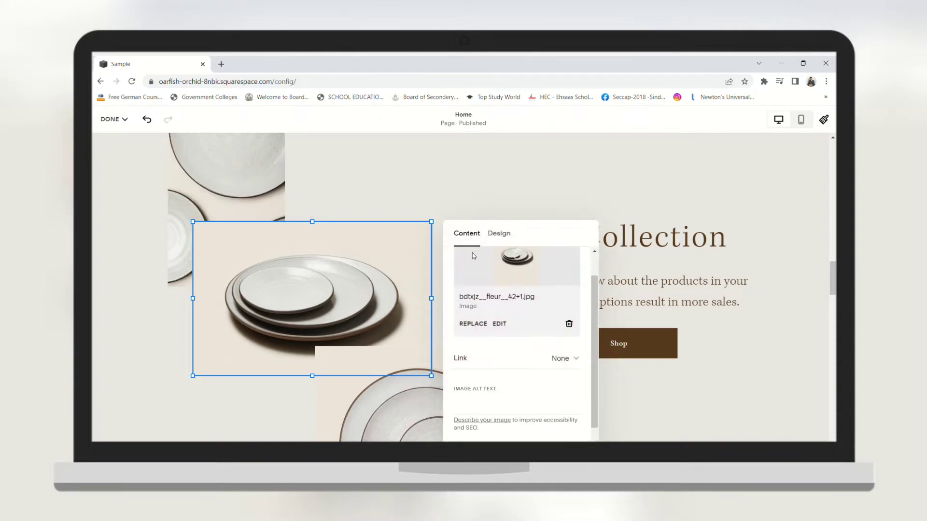
pyautogui.click(478, 324)
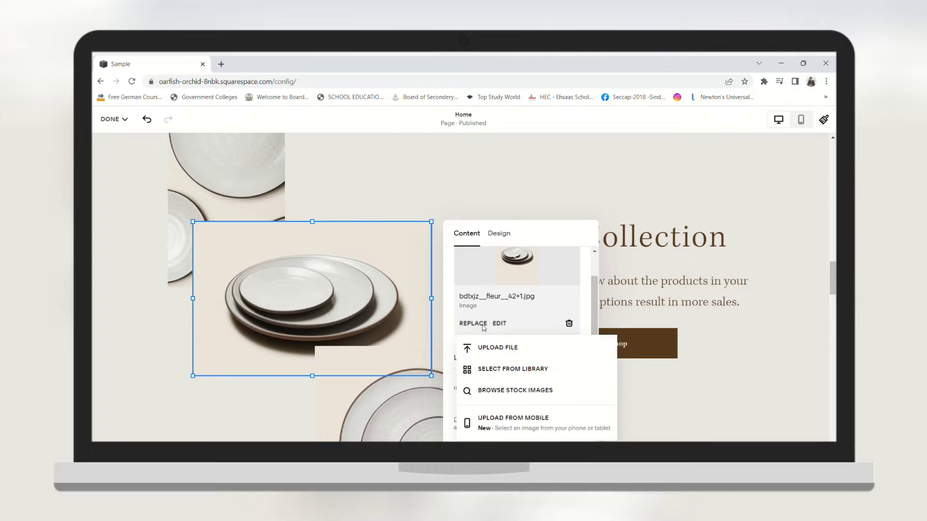
pyautogui.click(512, 394)
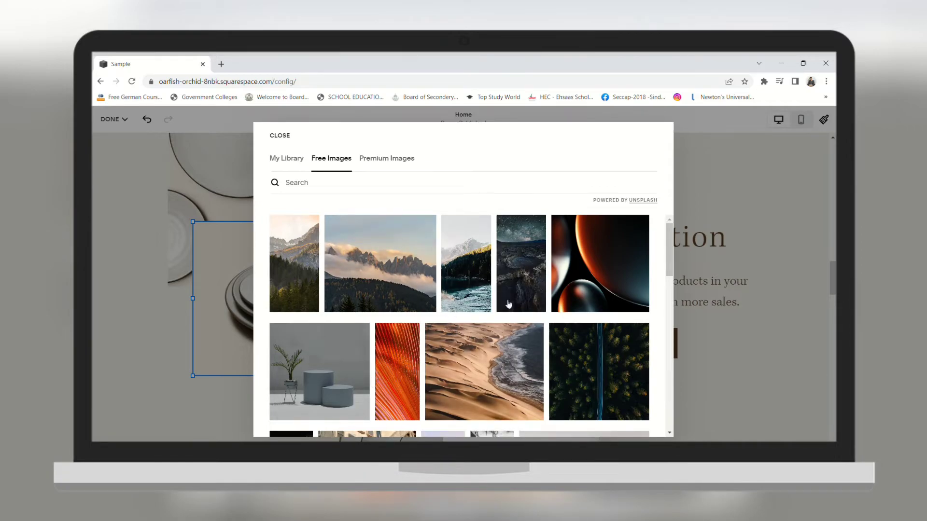
pyautogui.click(361, 360)
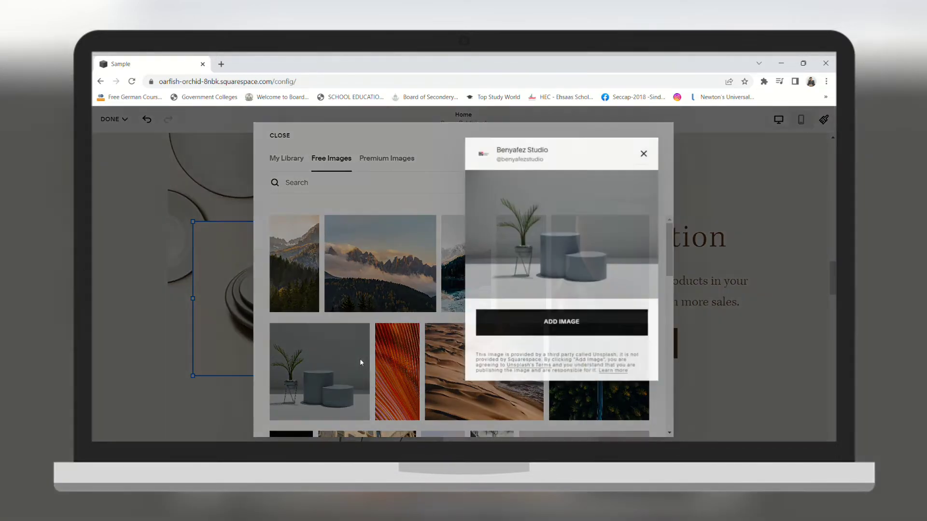
pyautogui.click(555, 338)
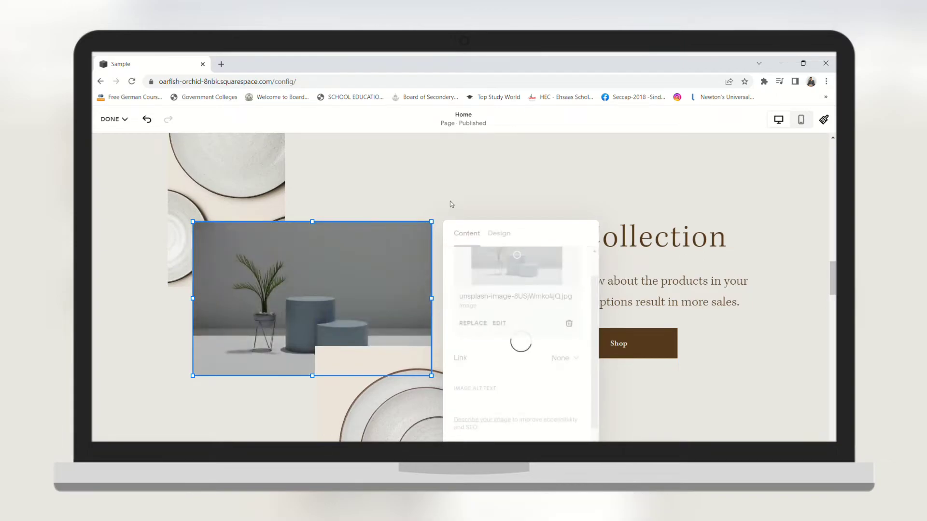
pyautogui.click(441, 267)
# Scroll down to the site footer and shrink its section height to 16.
pyautogui.scroll(-3, 522, 319)
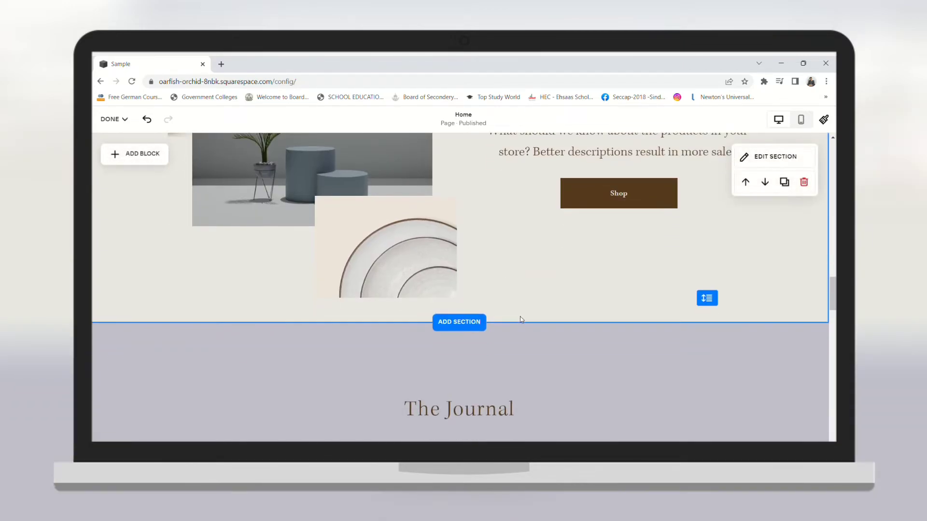
pyautogui.scroll(-20, 522, 320)
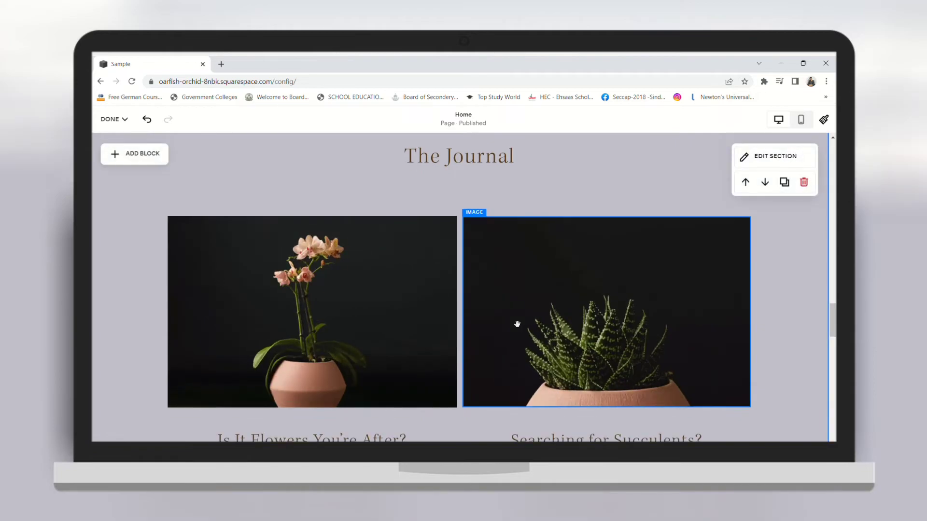
pyautogui.scroll(-10, 514, 323)
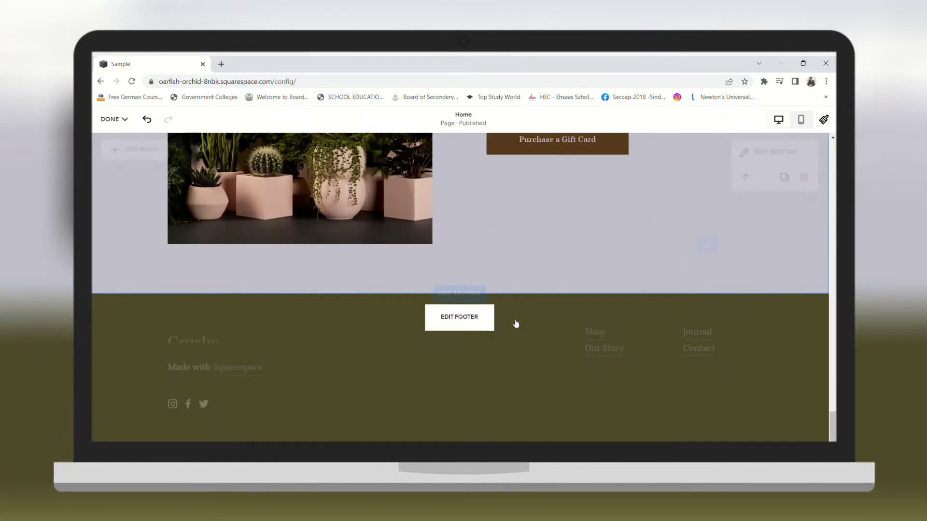
pyautogui.click(463, 312)
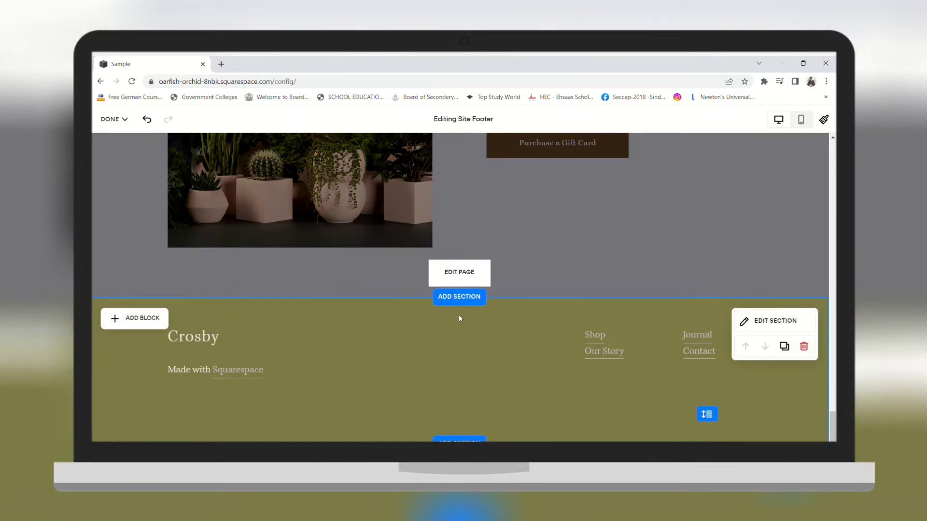
pyautogui.click(754, 317)
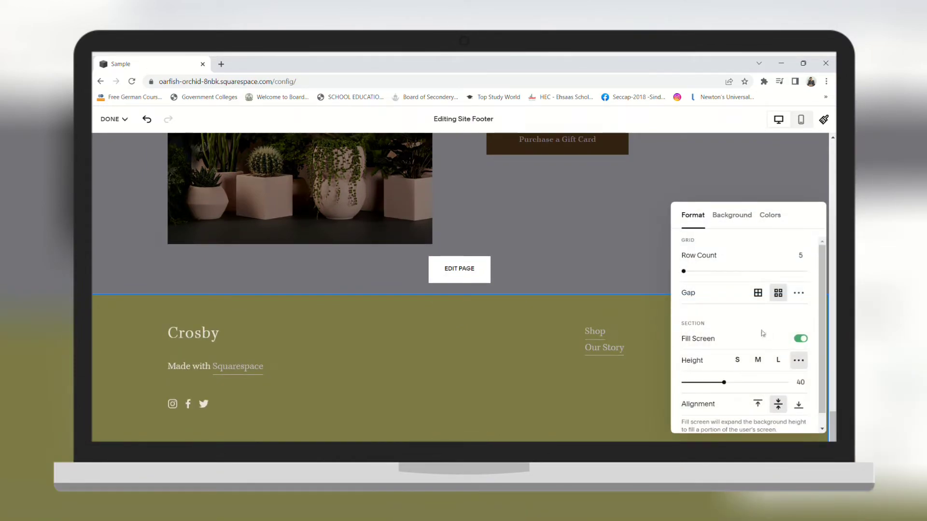
pyautogui.moveTo(720, 382); pyautogui.dragTo(699, 382)
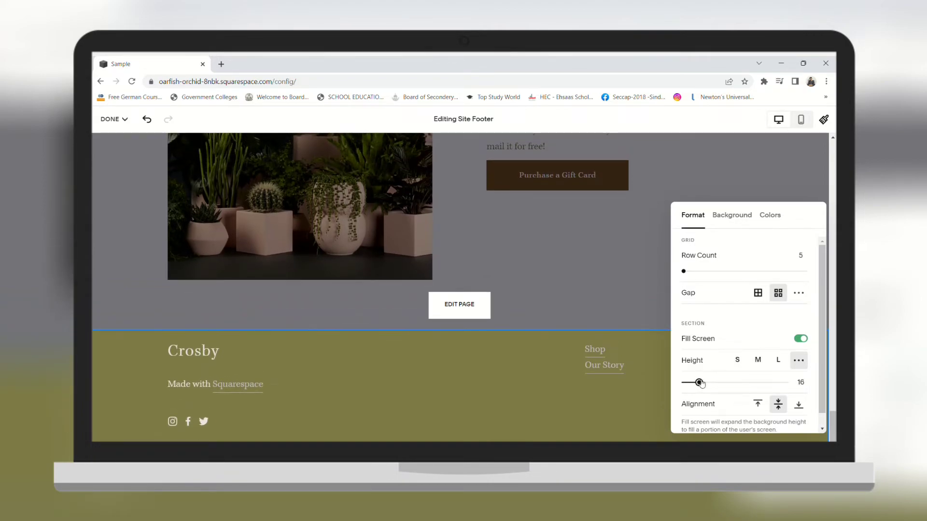
# Give the footer a regenerated grey blob art background, then scroll back up to the hero.
pyautogui.click(729, 221)
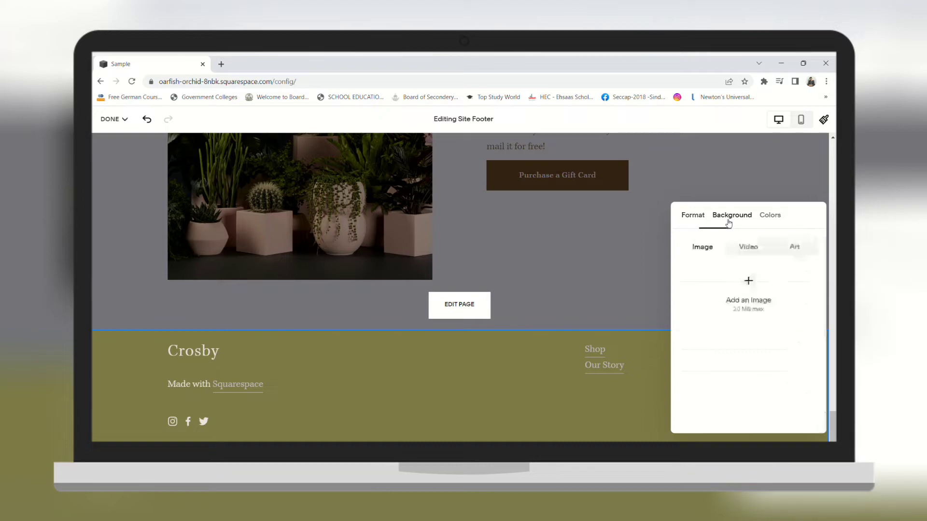
pyautogui.click(796, 248)
pyautogui.scroll(-5, 763, 291)
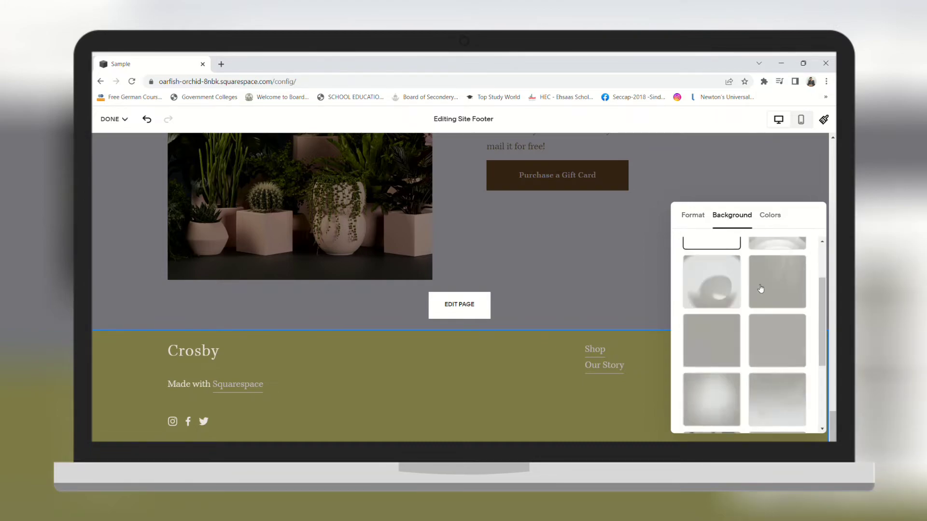
pyautogui.click(726, 325)
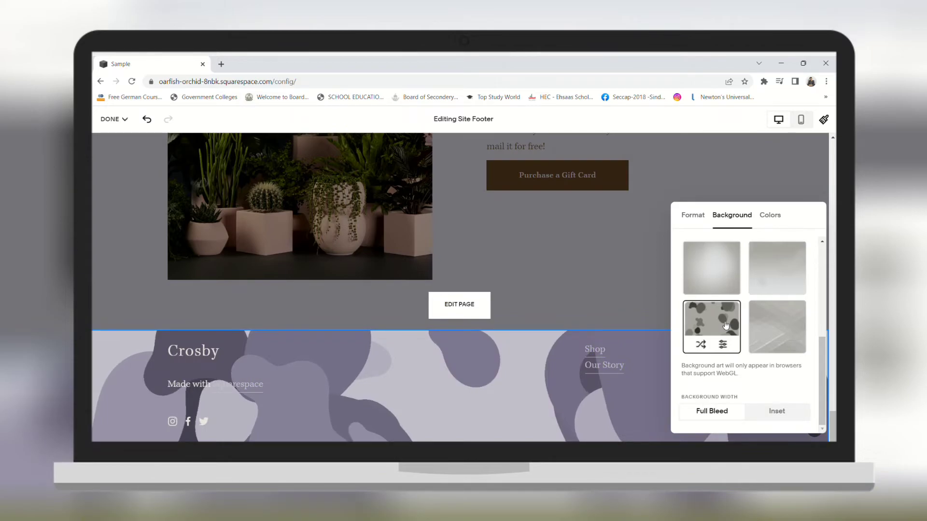
pyautogui.click(707, 345)
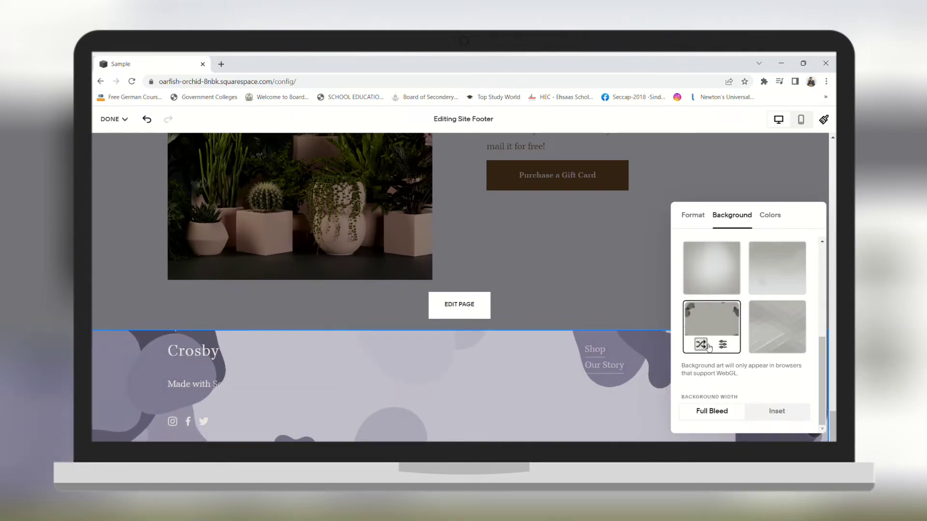
pyautogui.scroll(3, 608, 305)
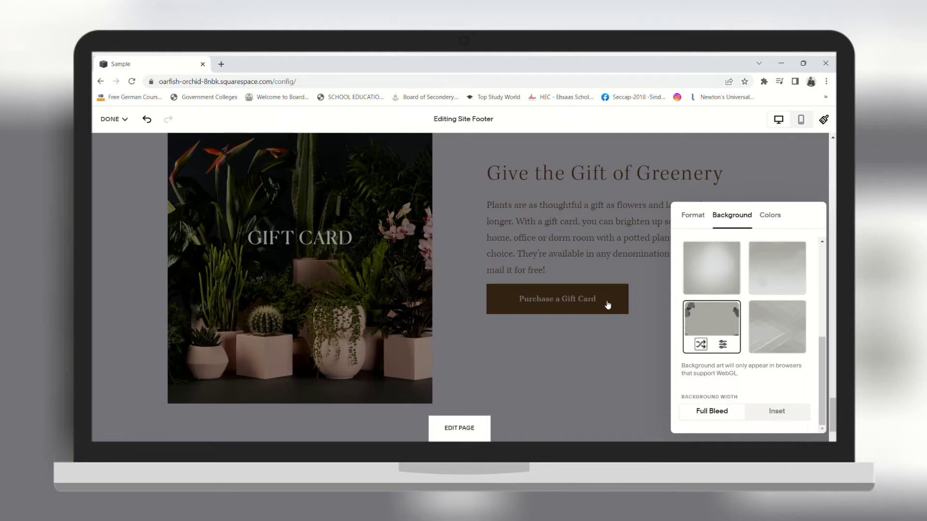
pyautogui.click(608, 305)
pyautogui.scroll(-3, 642, 422)
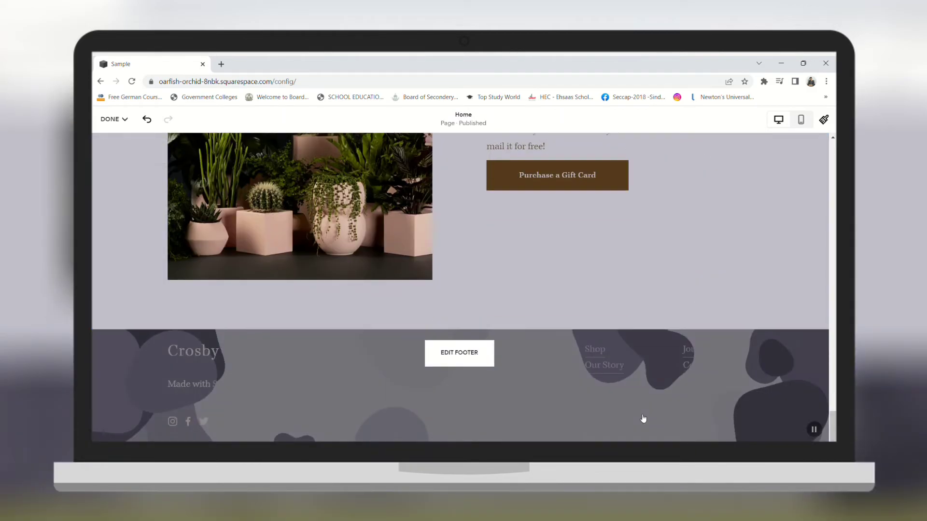
pyautogui.scroll(10, 516, 301)
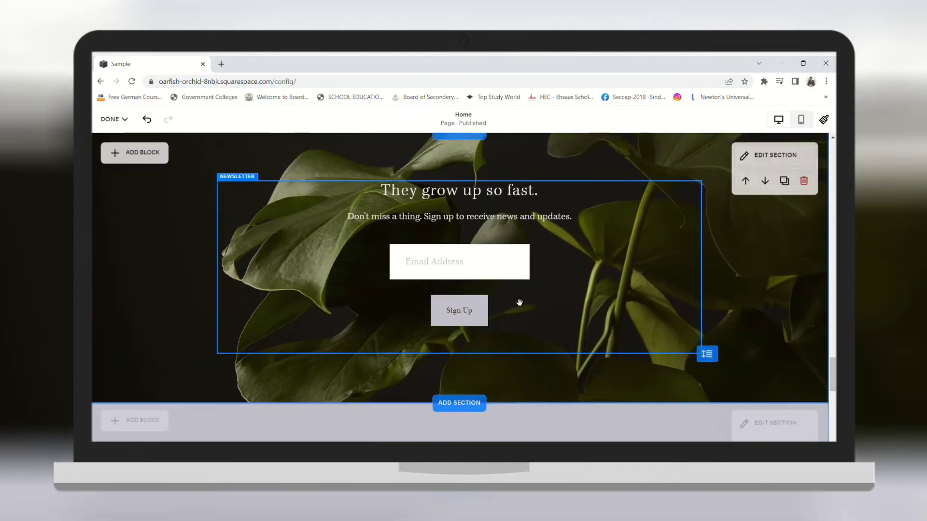
pyautogui.scroll(15, 516, 302)
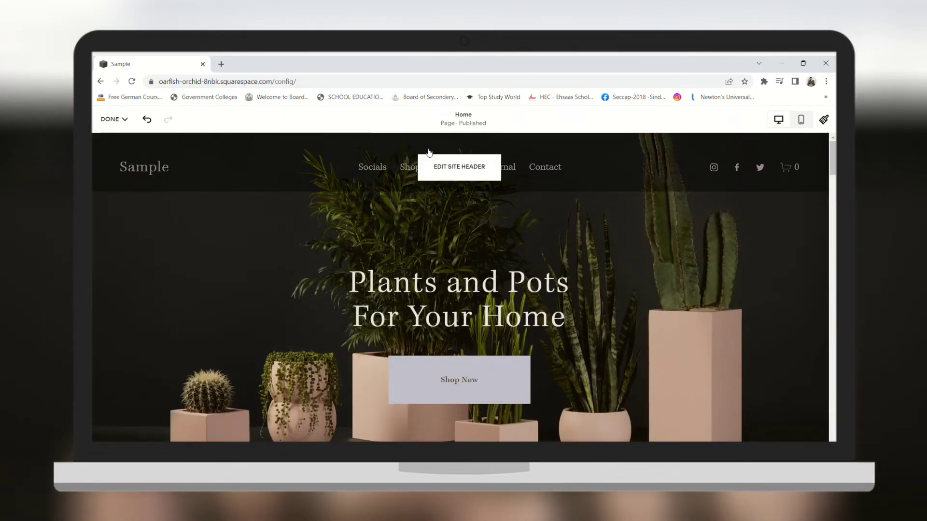
# Add a header button and rename its text from Get Started to Subscribe.
pyautogui.click(442, 156)
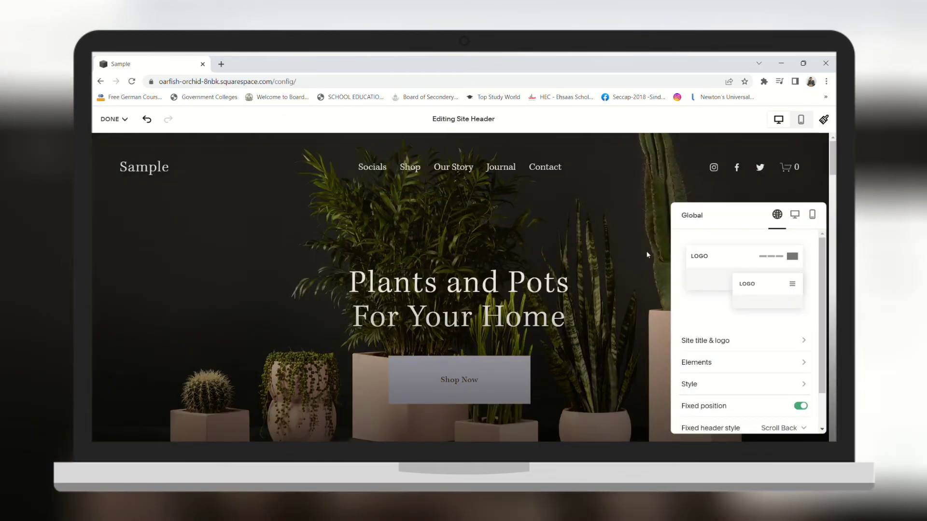
pyautogui.click(724, 342)
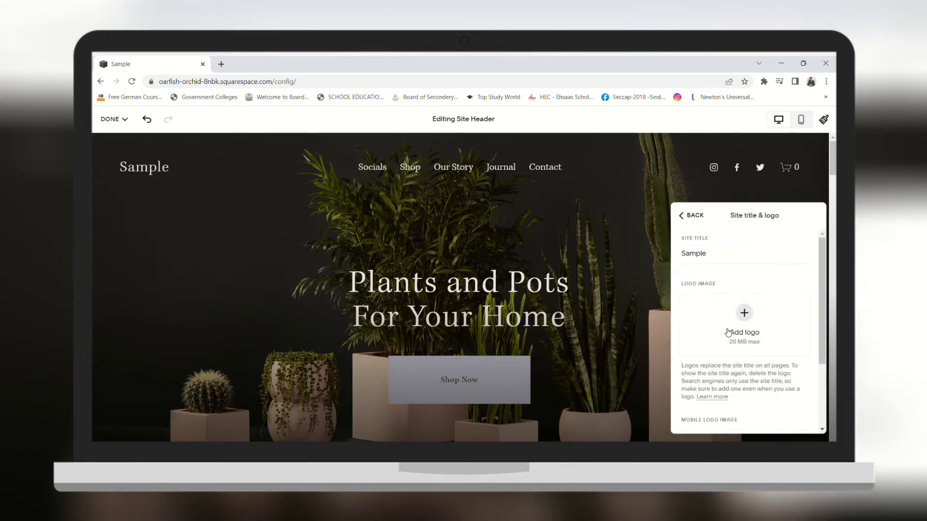
pyautogui.click(687, 221)
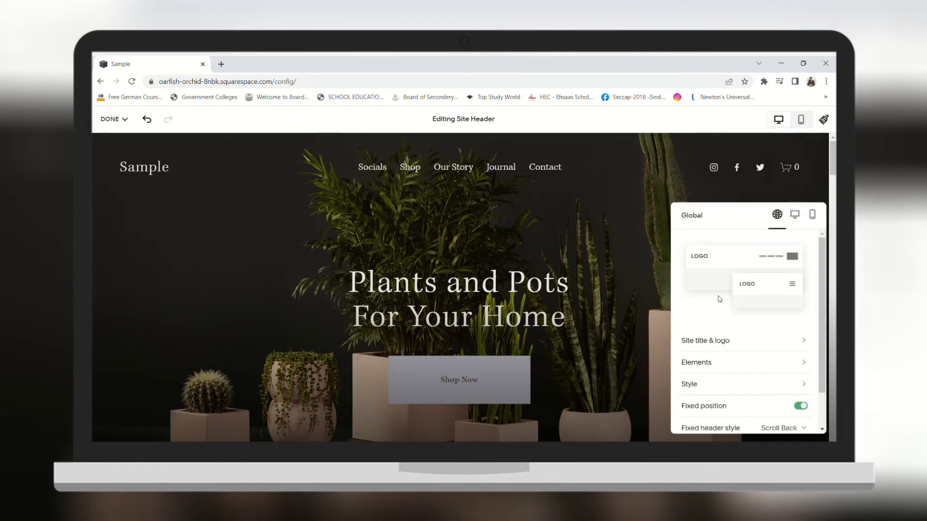
pyautogui.click(716, 363)
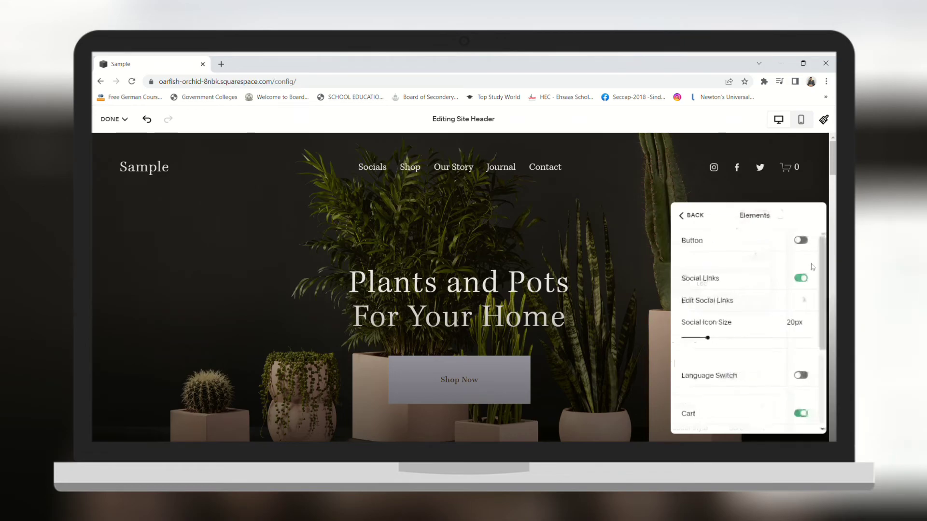
pyautogui.click(807, 244)
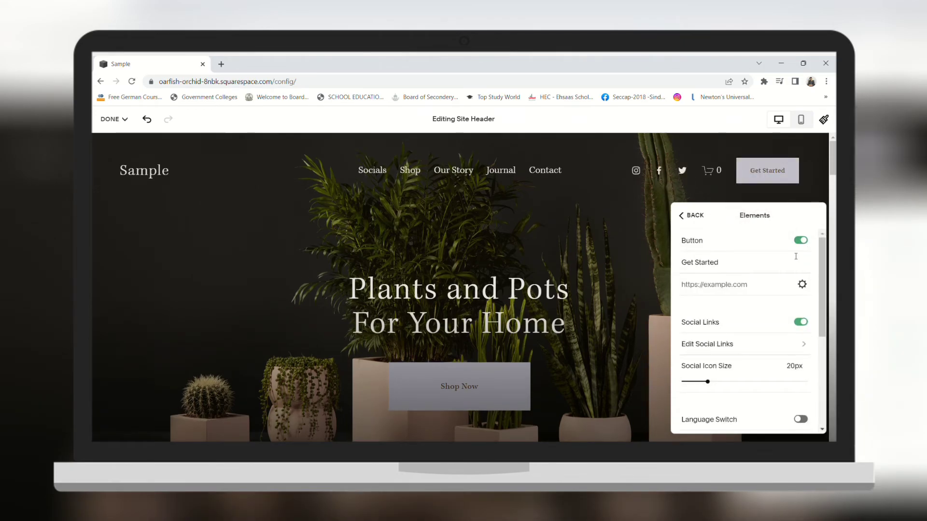
pyautogui.tripleClick(747, 266)
pyautogui.write('S')
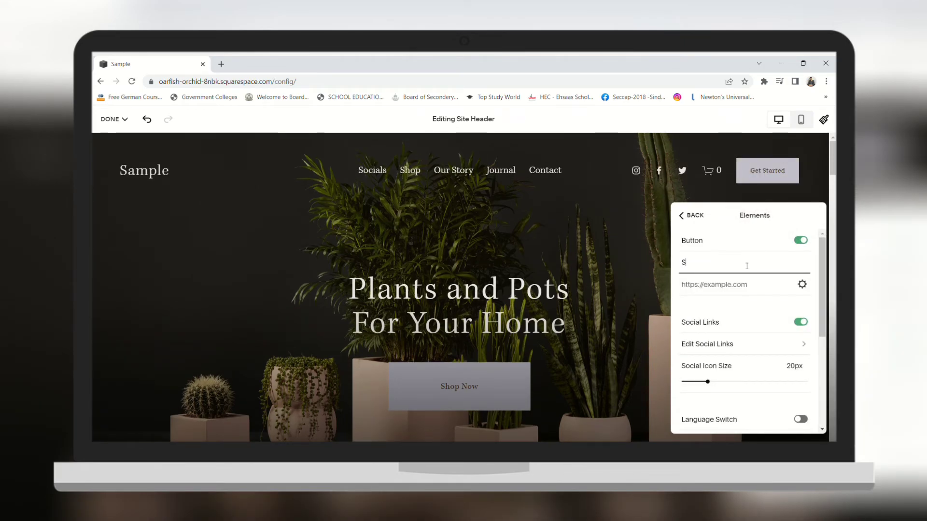
pyautogui.write('ubsv')
pyautogui.press('BackSpace')
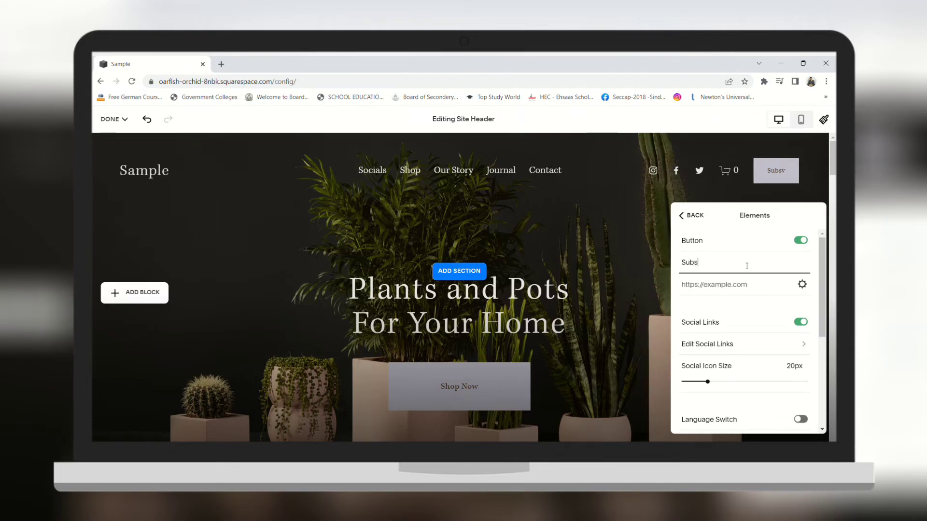
pyautogui.write('cribe')
# Enlarge the header social icons to 25px and remove the cart icon.
pyautogui.scroll(-1, 747, 303)
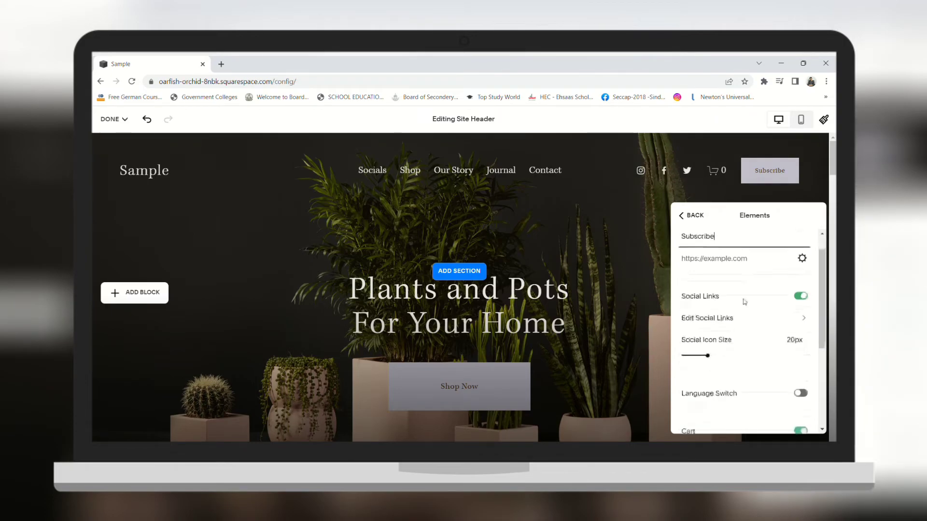
pyautogui.click(800, 296)
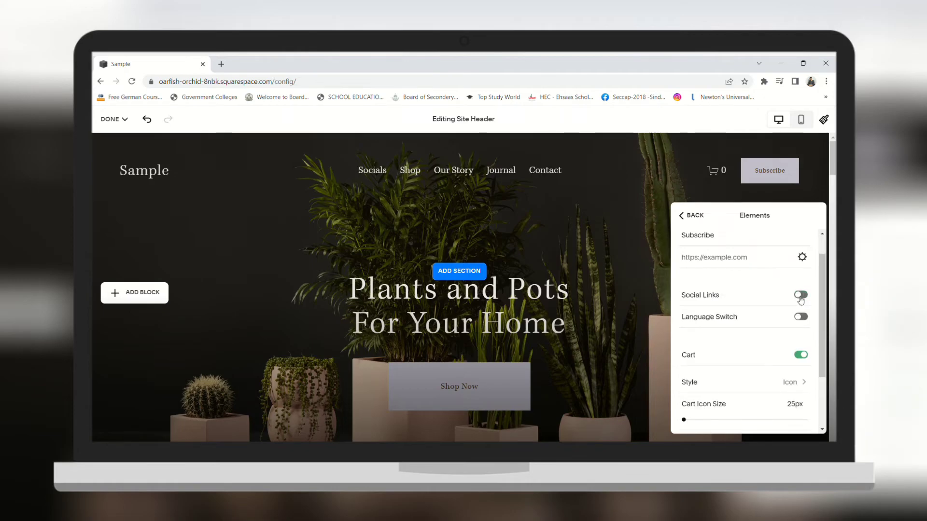
pyautogui.click(801, 298)
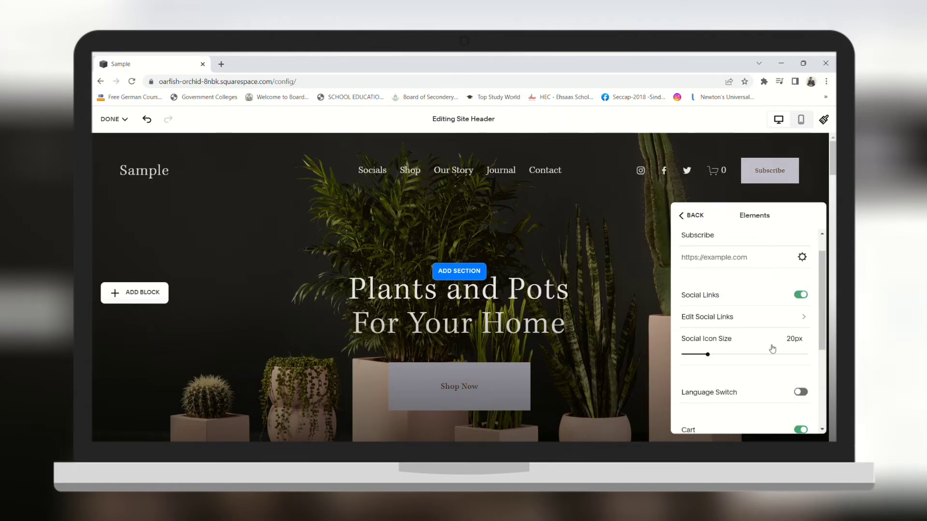
pyautogui.moveTo(718, 356); pyautogui.dragTo(736, 356)
pyautogui.scroll(-3, 736, 355)
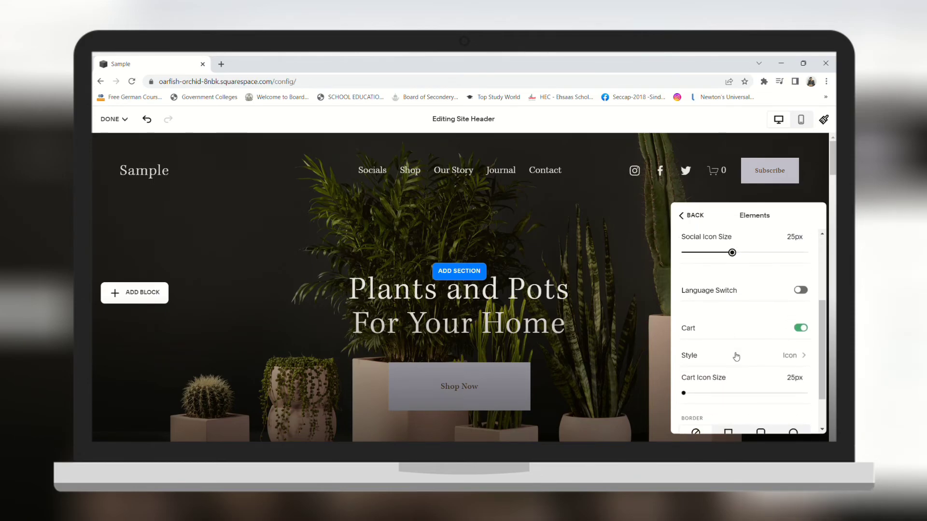
pyautogui.click(802, 328)
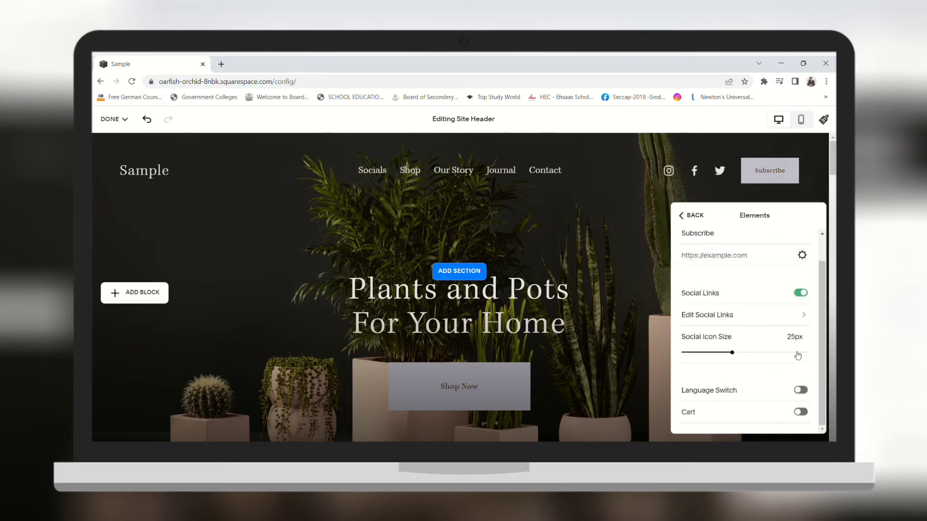
pyautogui.click(619, 261)
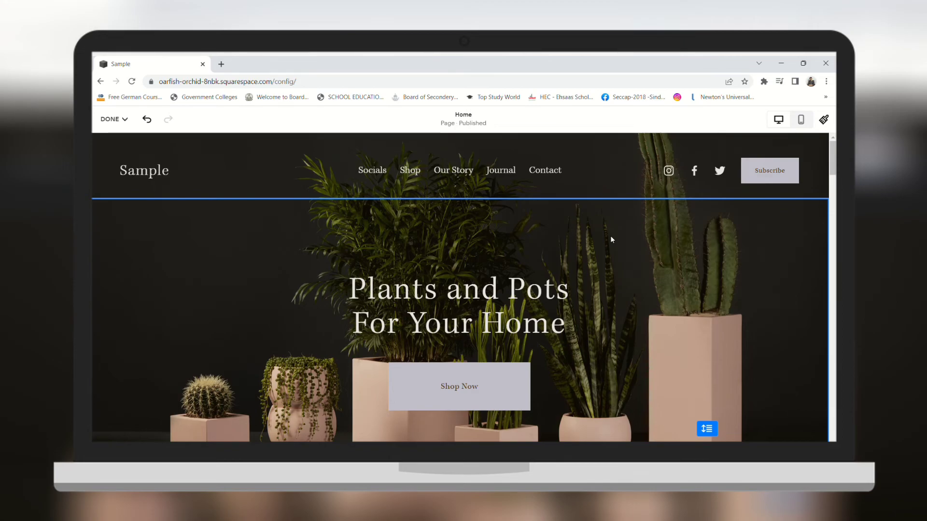
# Save the header edits and review the Home page in full-width preview before collapsing it.
pyautogui.click(114, 118)
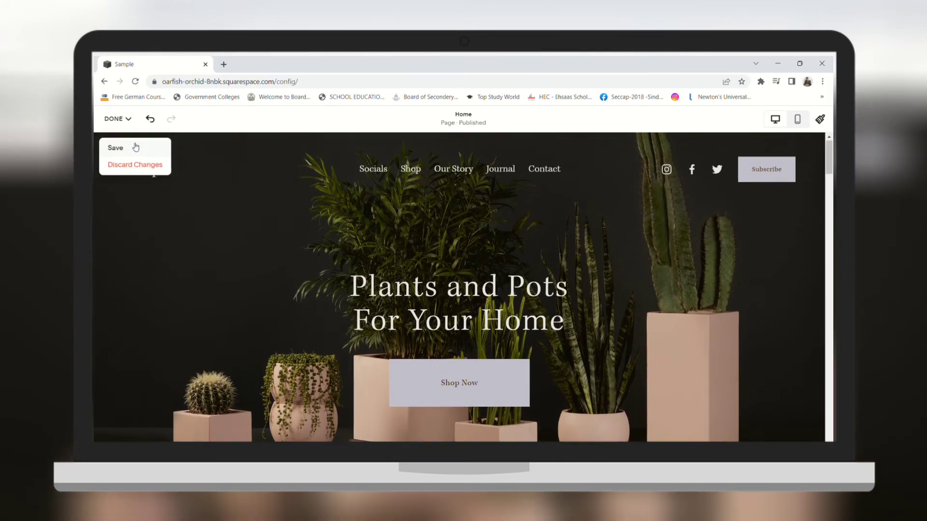
pyautogui.click(116, 148)
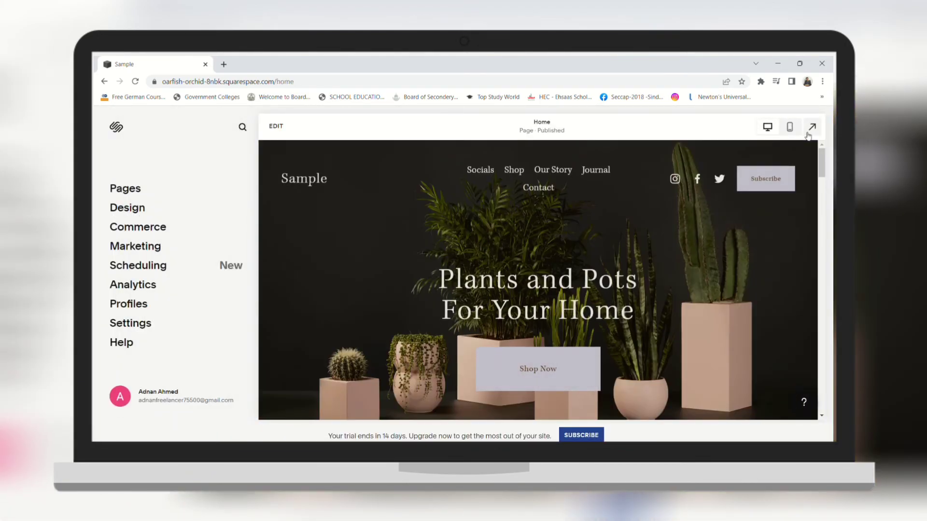
pyautogui.click(811, 128)
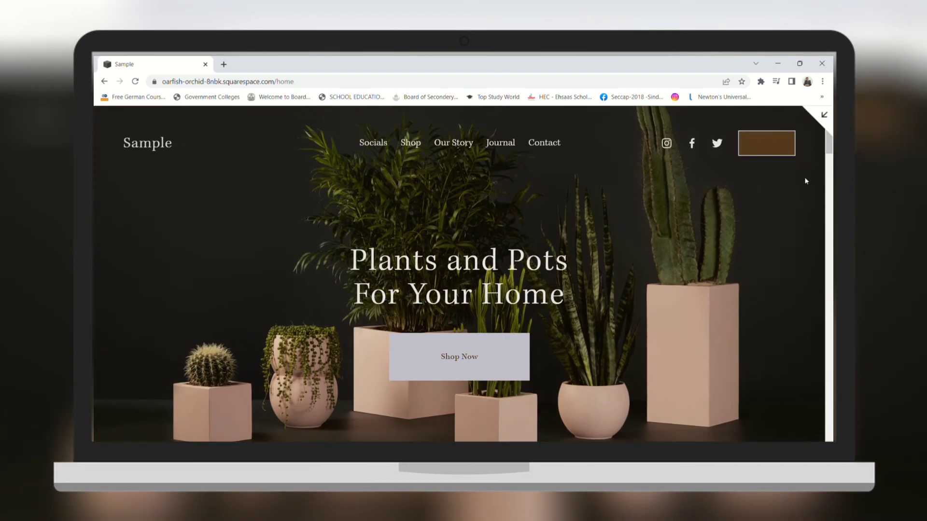
pyautogui.scroll(-1, 779, 257)
pyautogui.scroll(-5, 779, 257)
pyautogui.scroll(6, 779, 257)
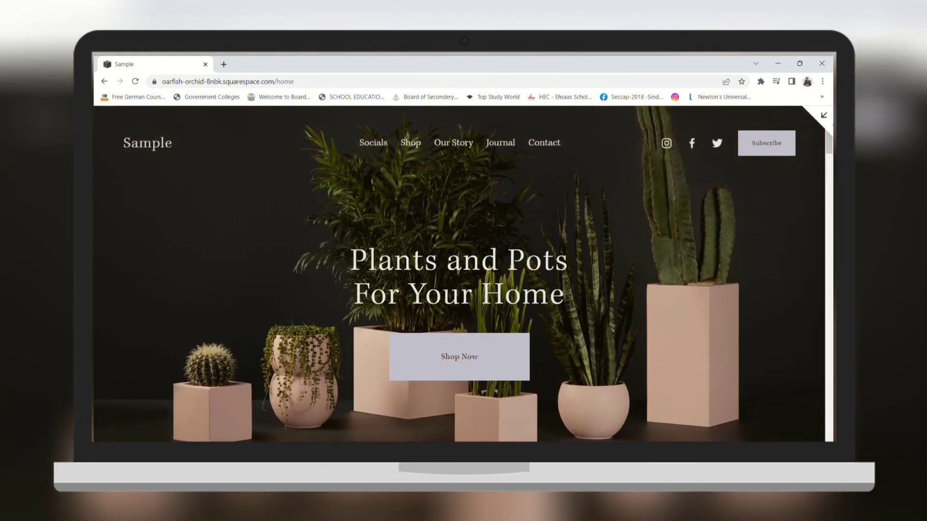
pyautogui.click(823, 116)
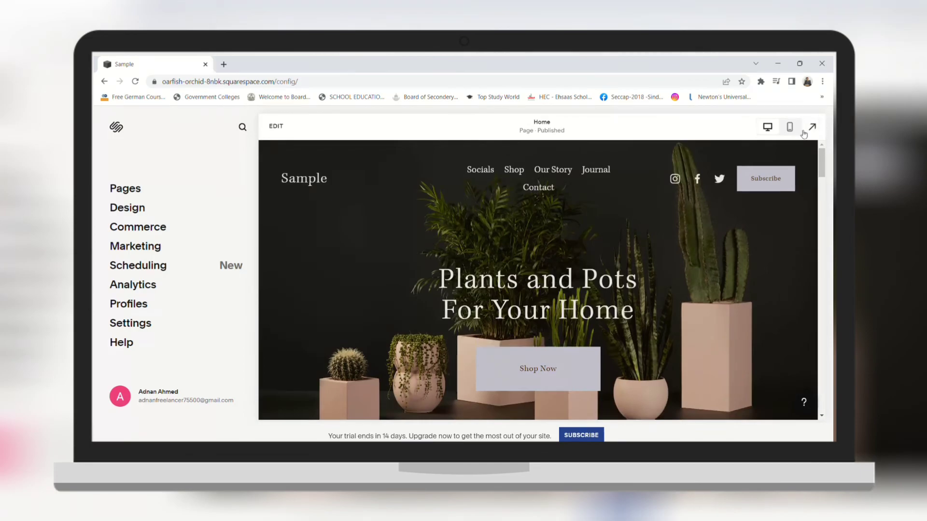
pyautogui.click(792, 130)
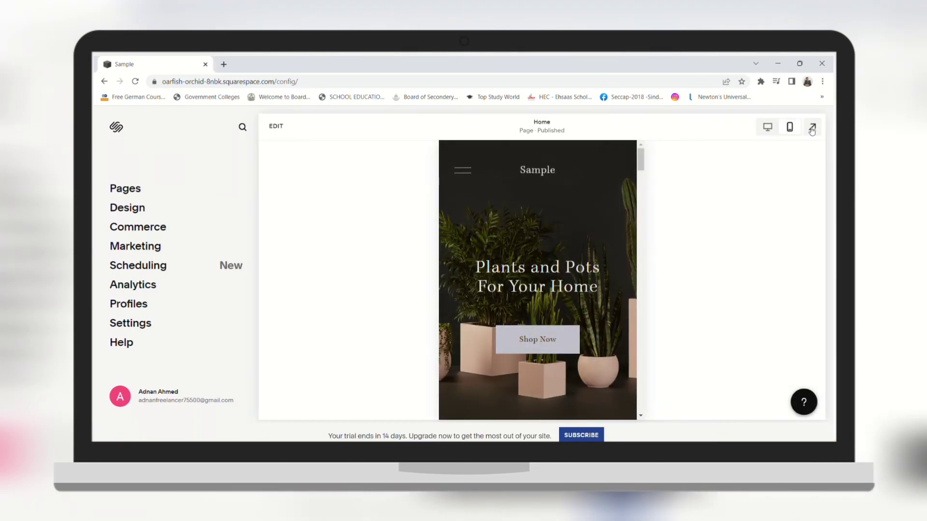
pyautogui.click(813, 128)
pyautogui.scroll(-8, 442, 283)
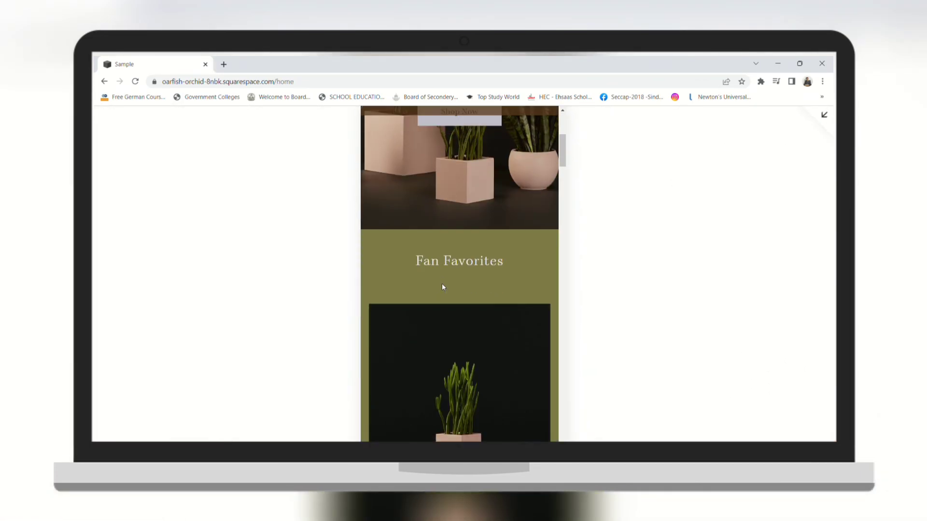
pyautogui.scroll(-10, 443, 288)
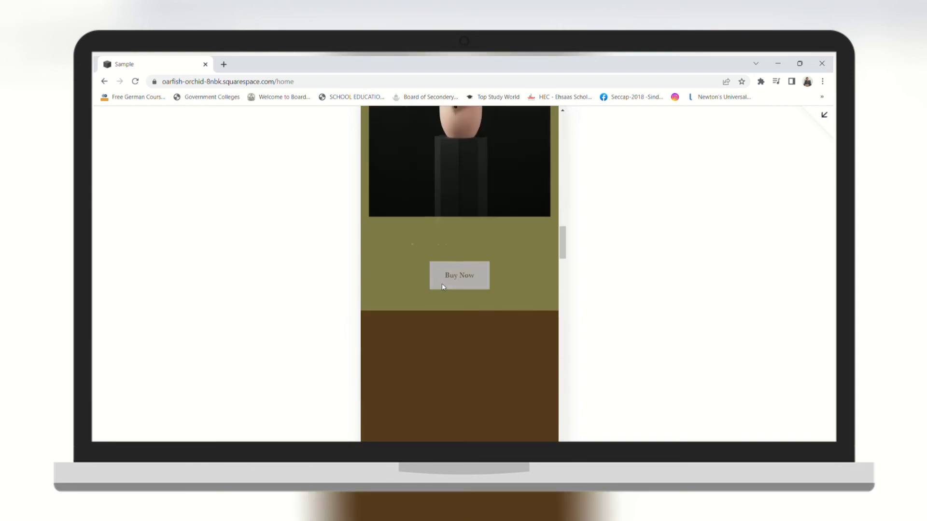
pyautogui.scroll(18, 442, 287)
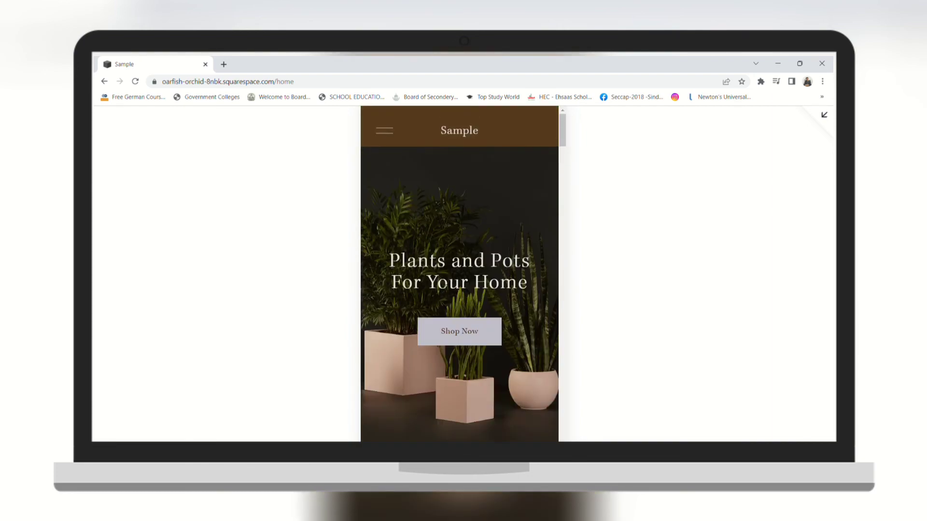
pyautogui.click(383, 140)
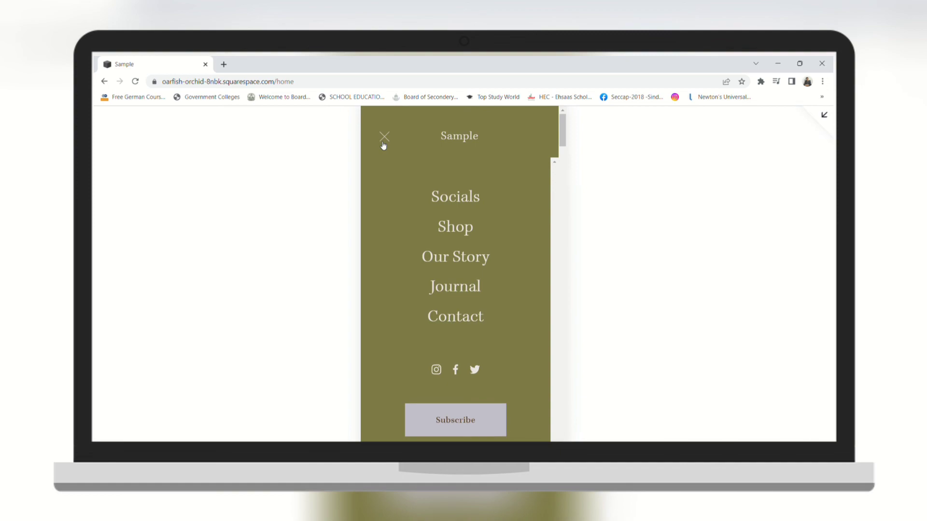
pyautogui.click(386, 139)
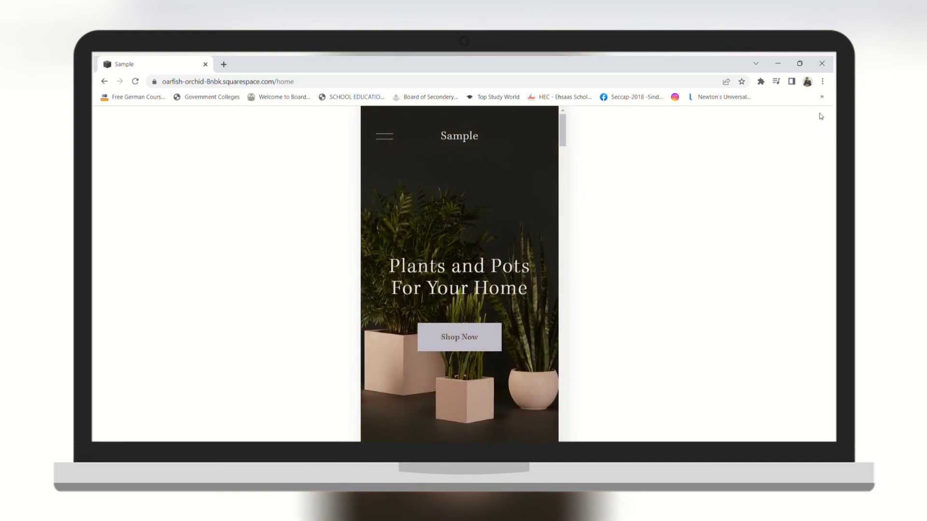
pyautogui.click(828, 120)
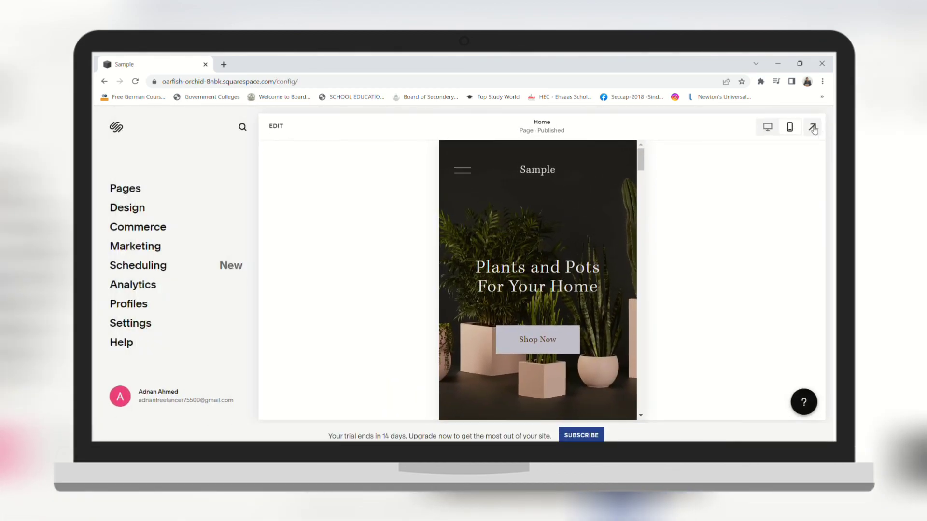
pyautogui.click(768, 126)
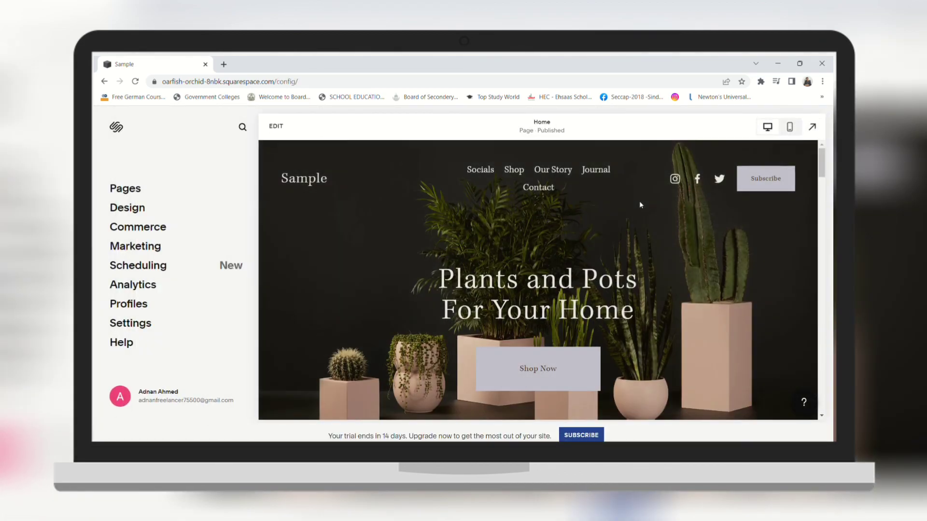